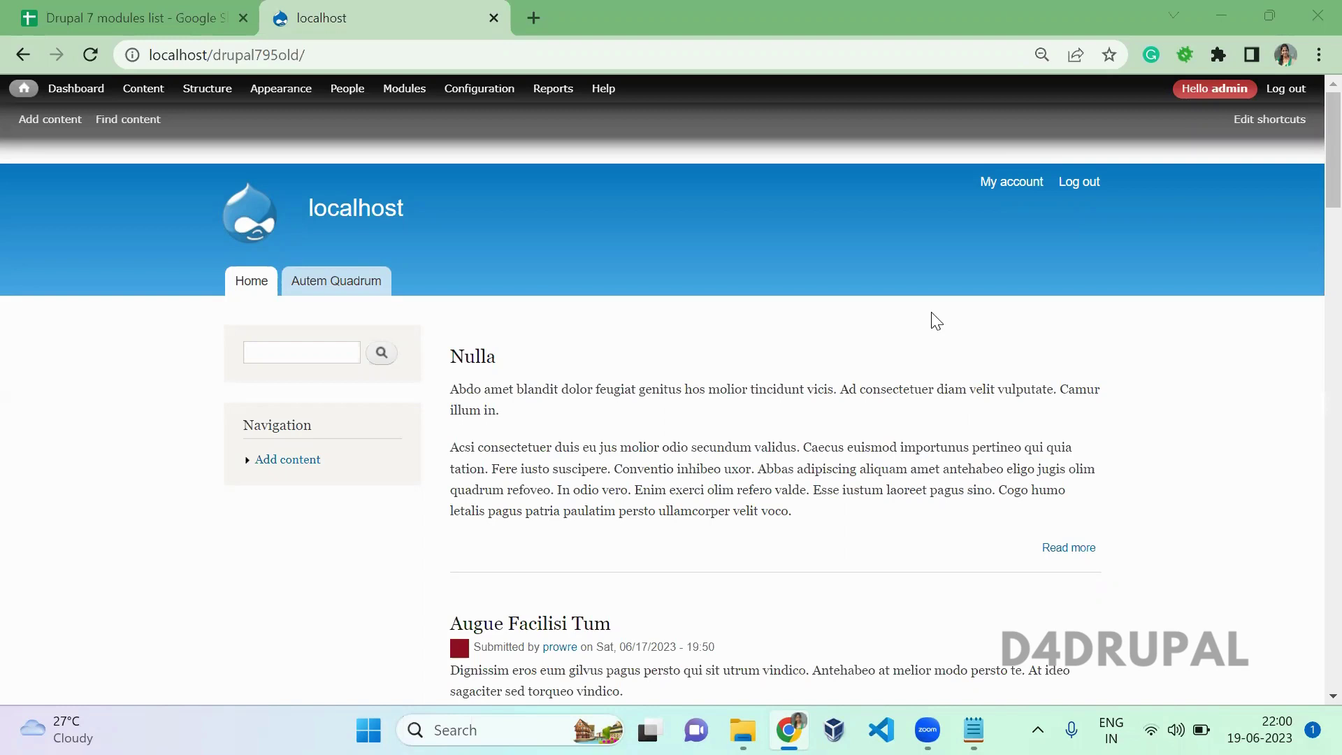
# Check the installed versions in the Wampserver tray menu after closing a stray Settings window
pyautogui.doubleClick(262, 56)
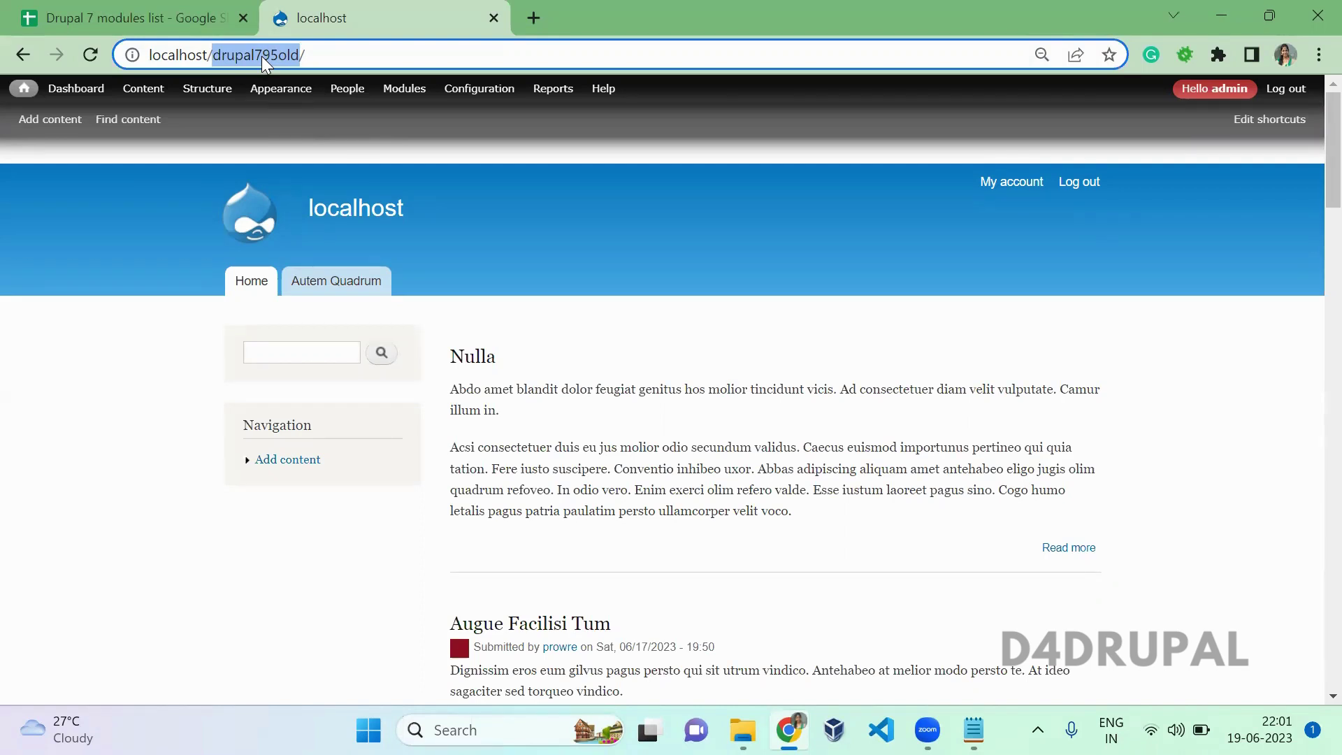
pyautogui.click(645, 344)
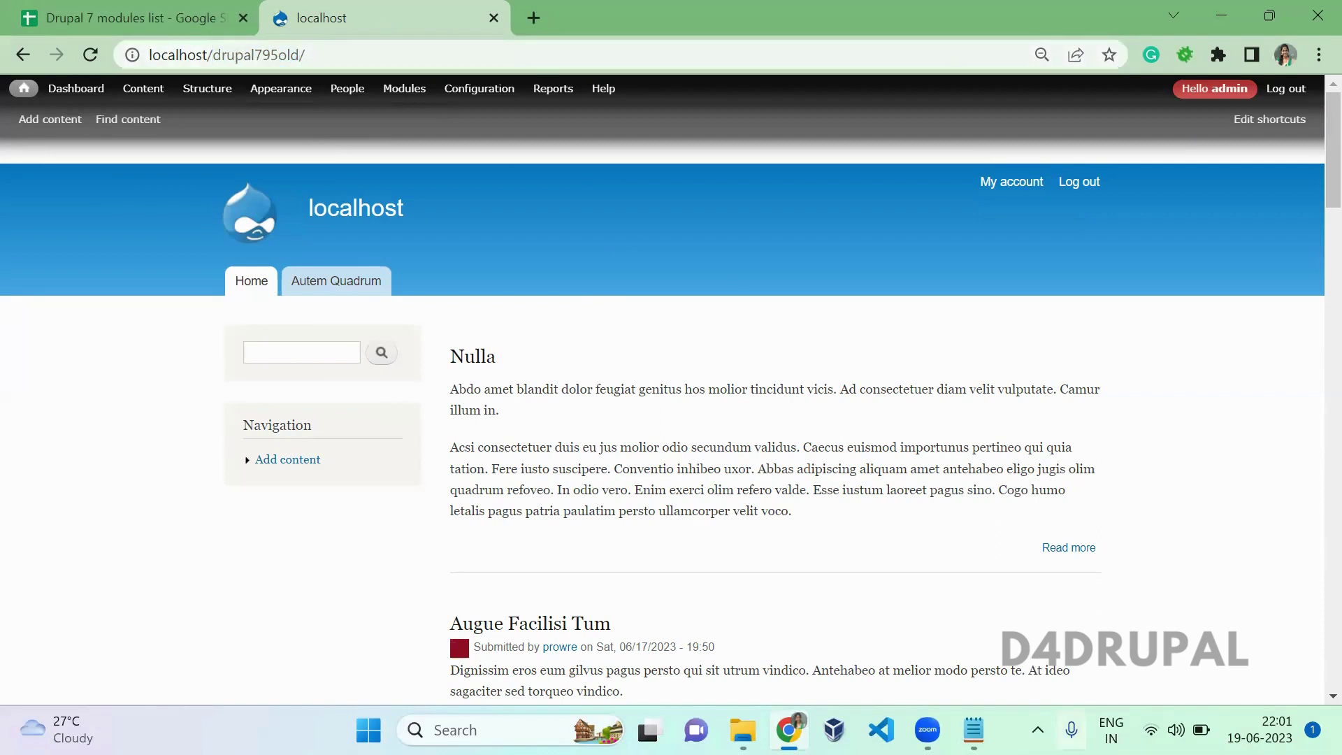
pyautogui.click(1038, 729)
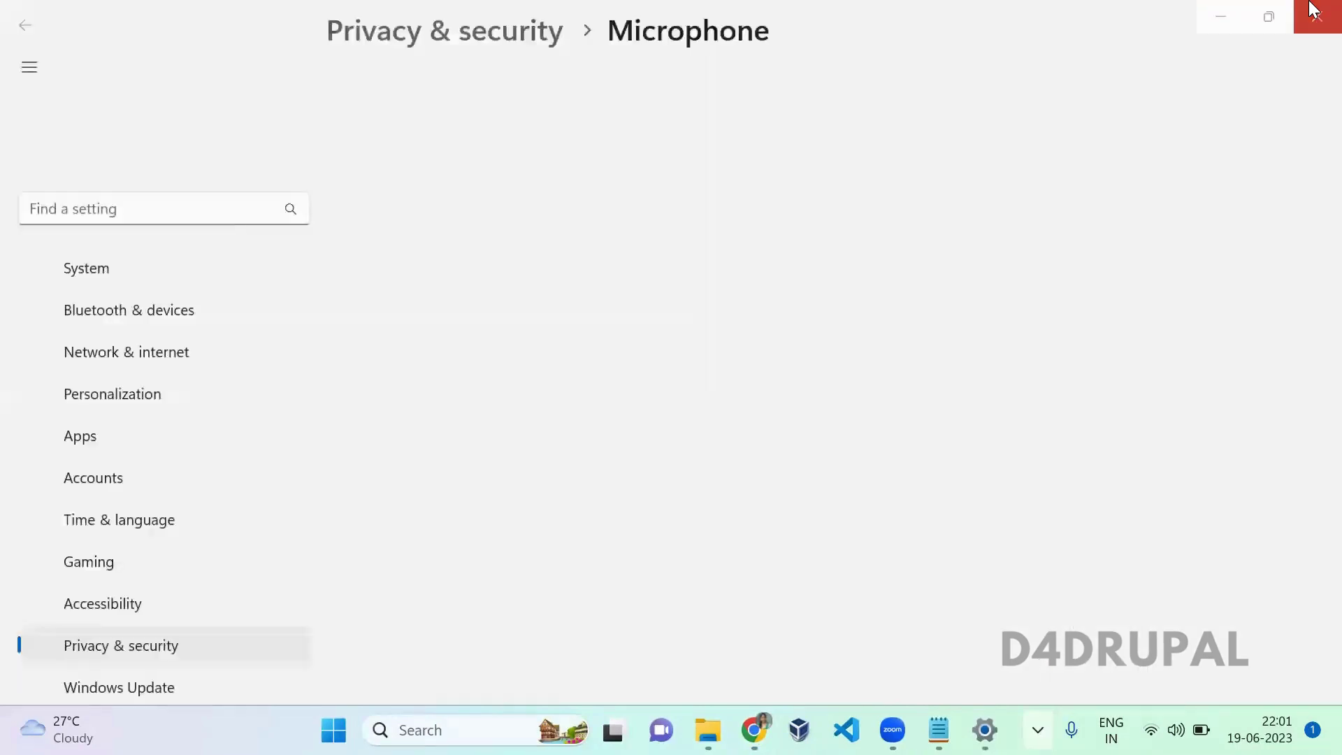
pyautogui.click(1318, 16)
pyautogui.click(1037, 730)
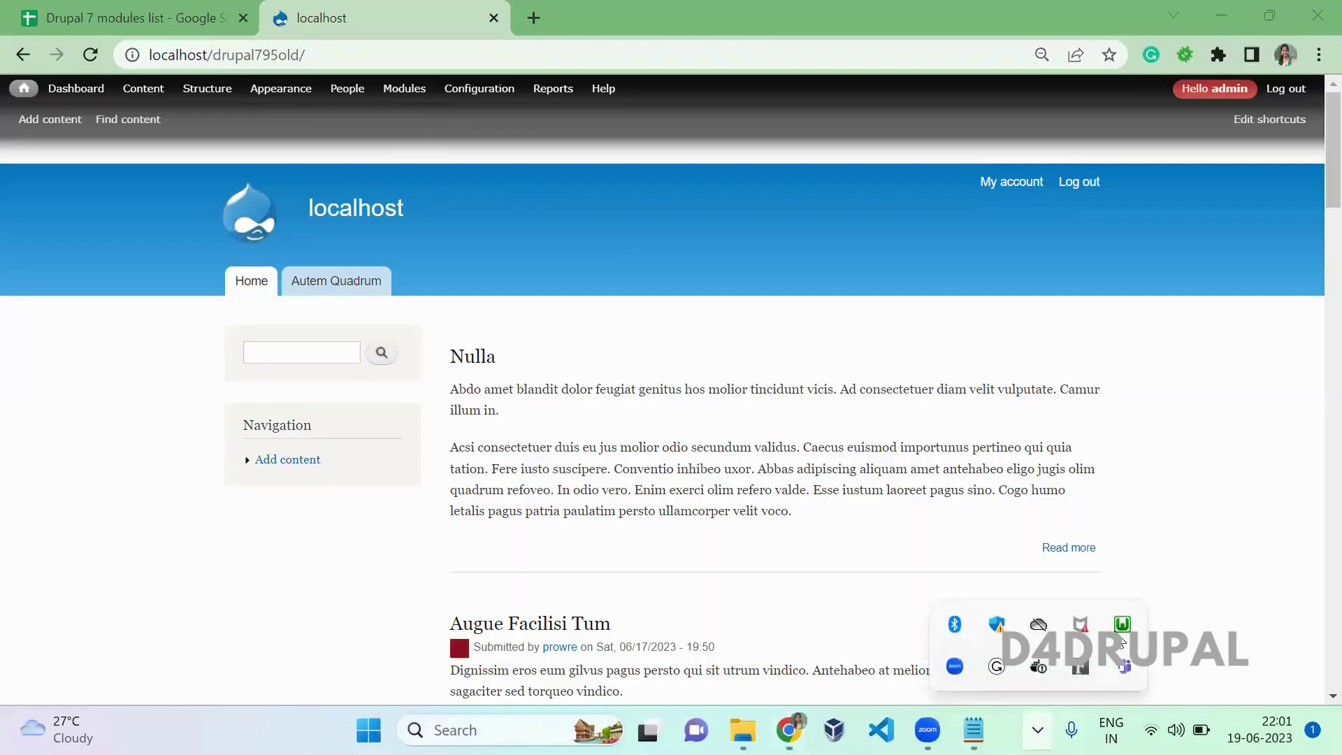
pyautogui.click(1130, 618)
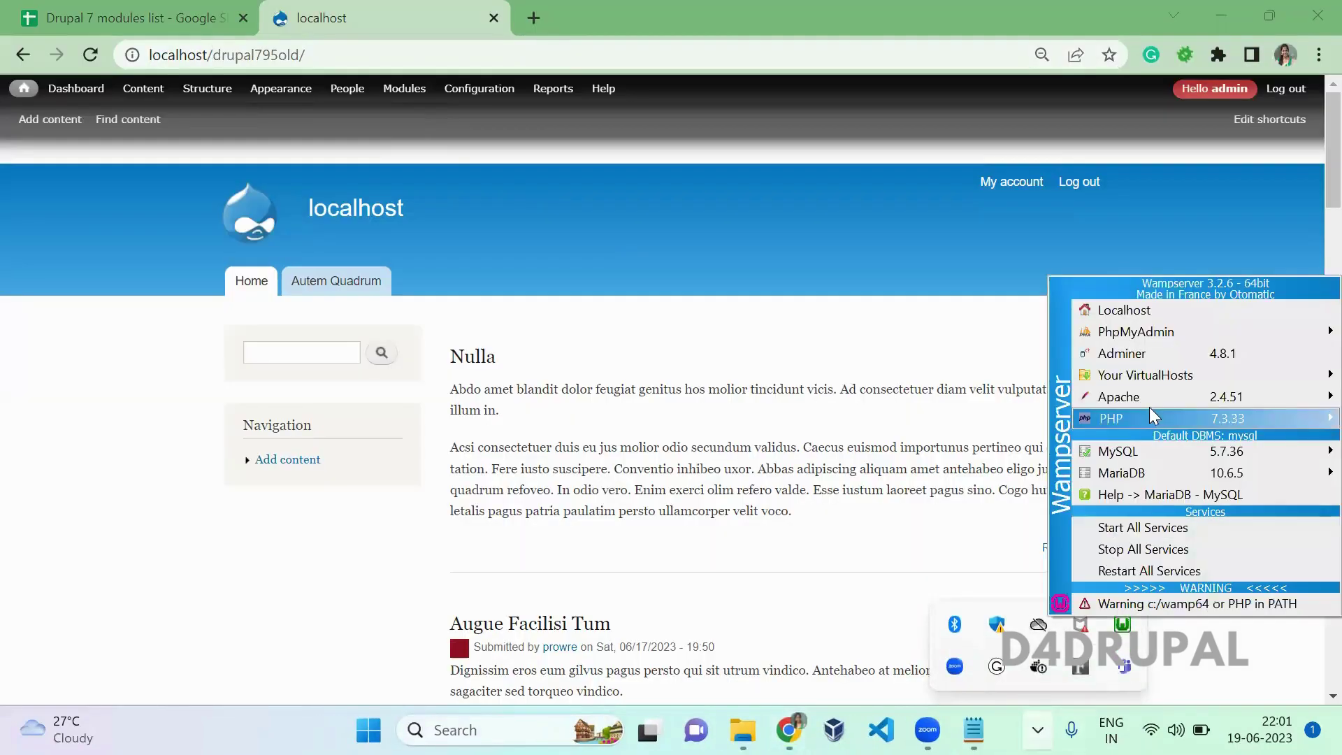
pyautogui.moveTo(1146, 416)
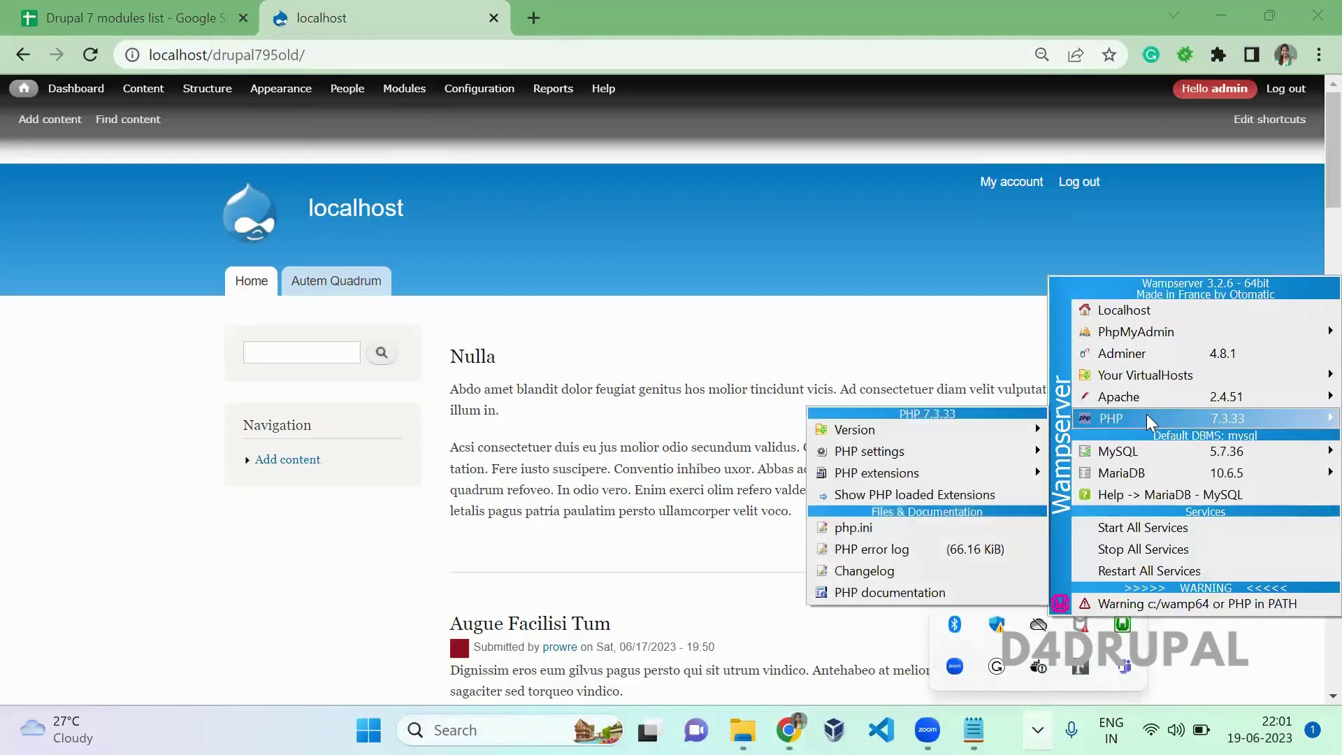
pyautogui.click(797, 274)
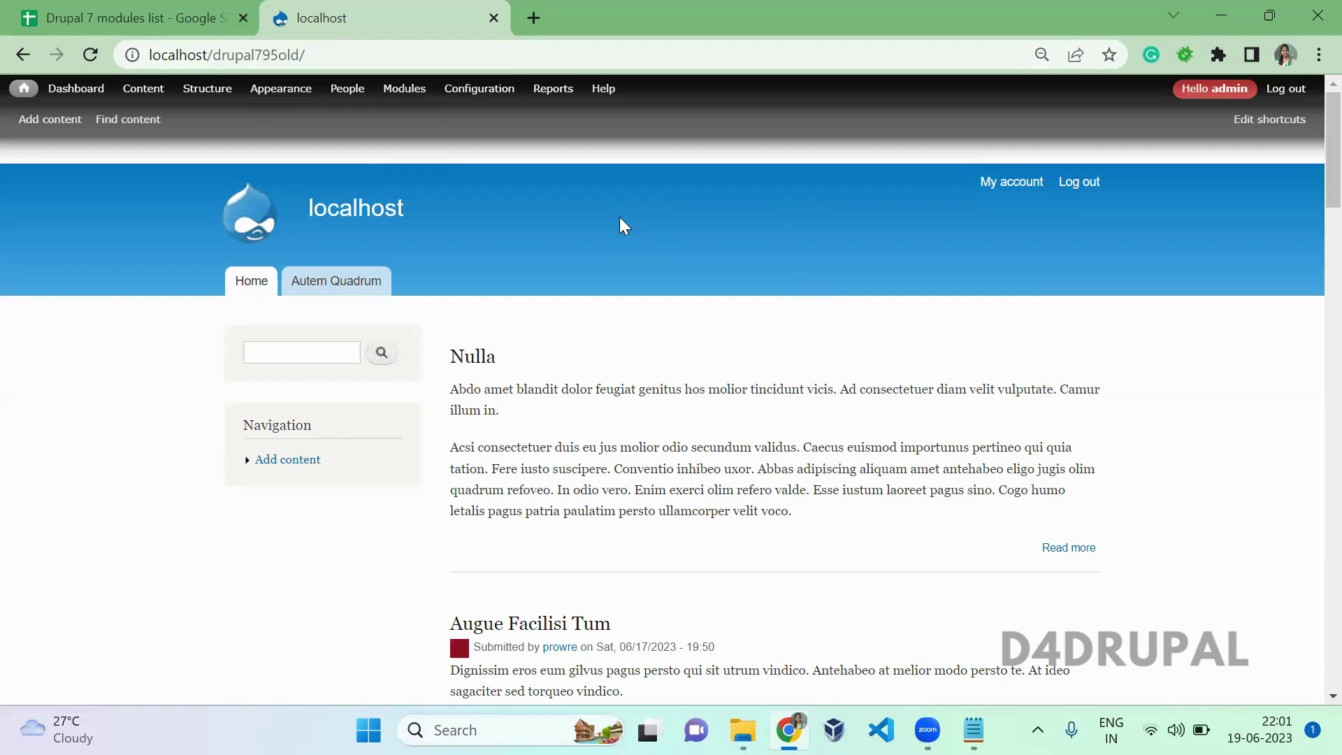
# Search 'upgrade status drupal 10' in a new tab and scroll to the 7.x-2.0-alpha3 release
pyautogui.click(540, 21)
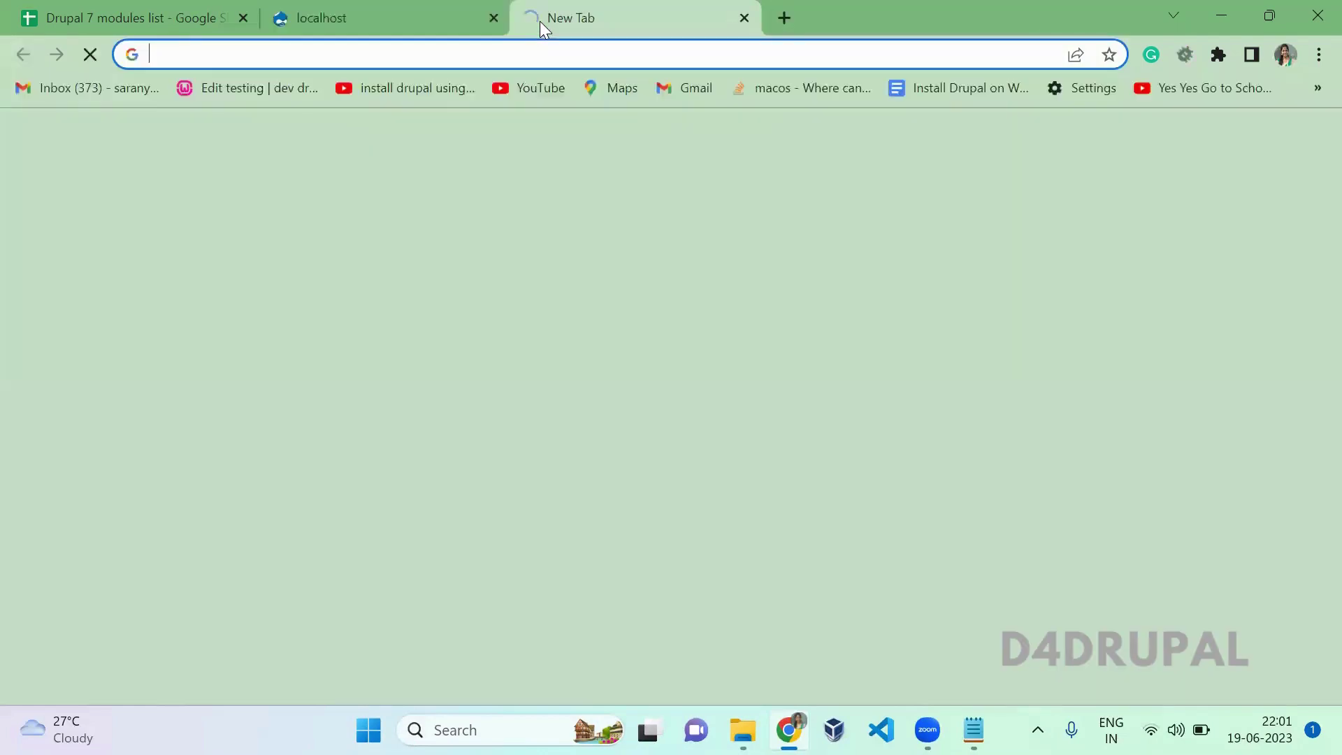
pyautogui.write('upgr')
pyautogui.press('Return')
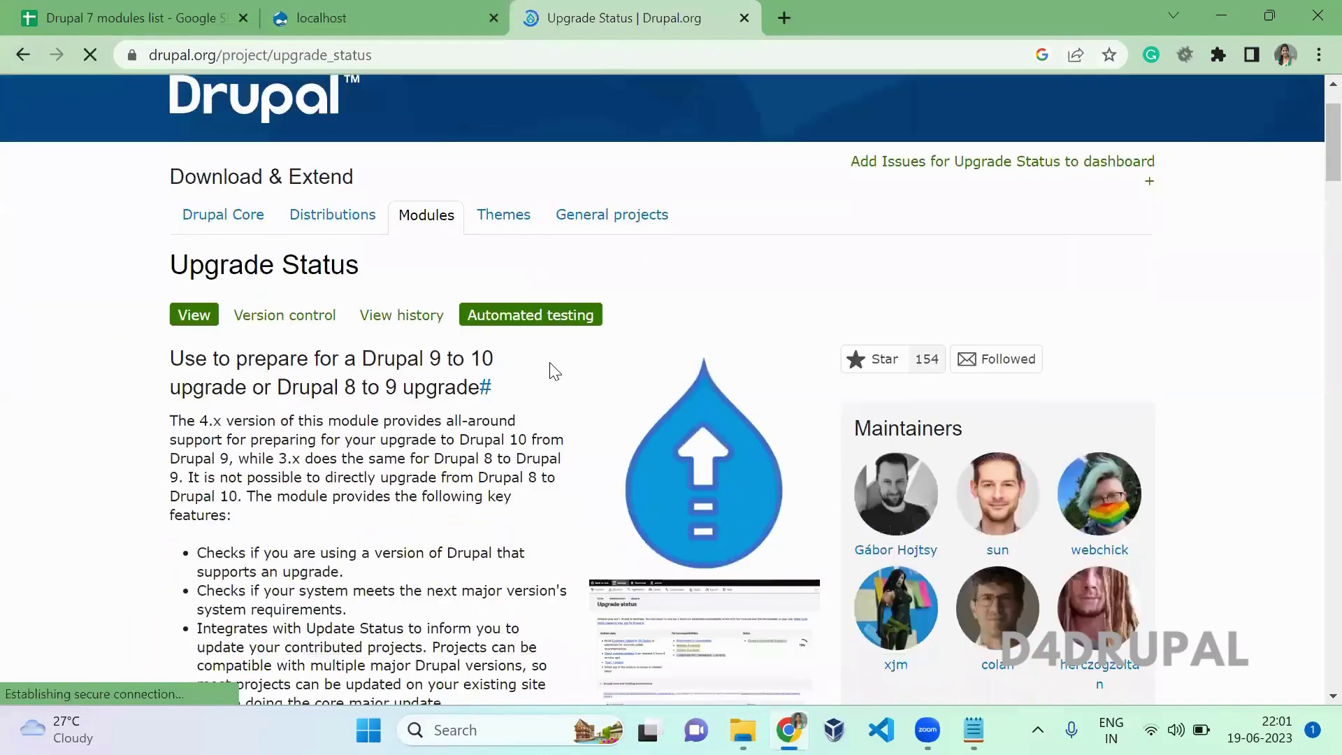
pyautogui.scroll(-20, 554, 370)
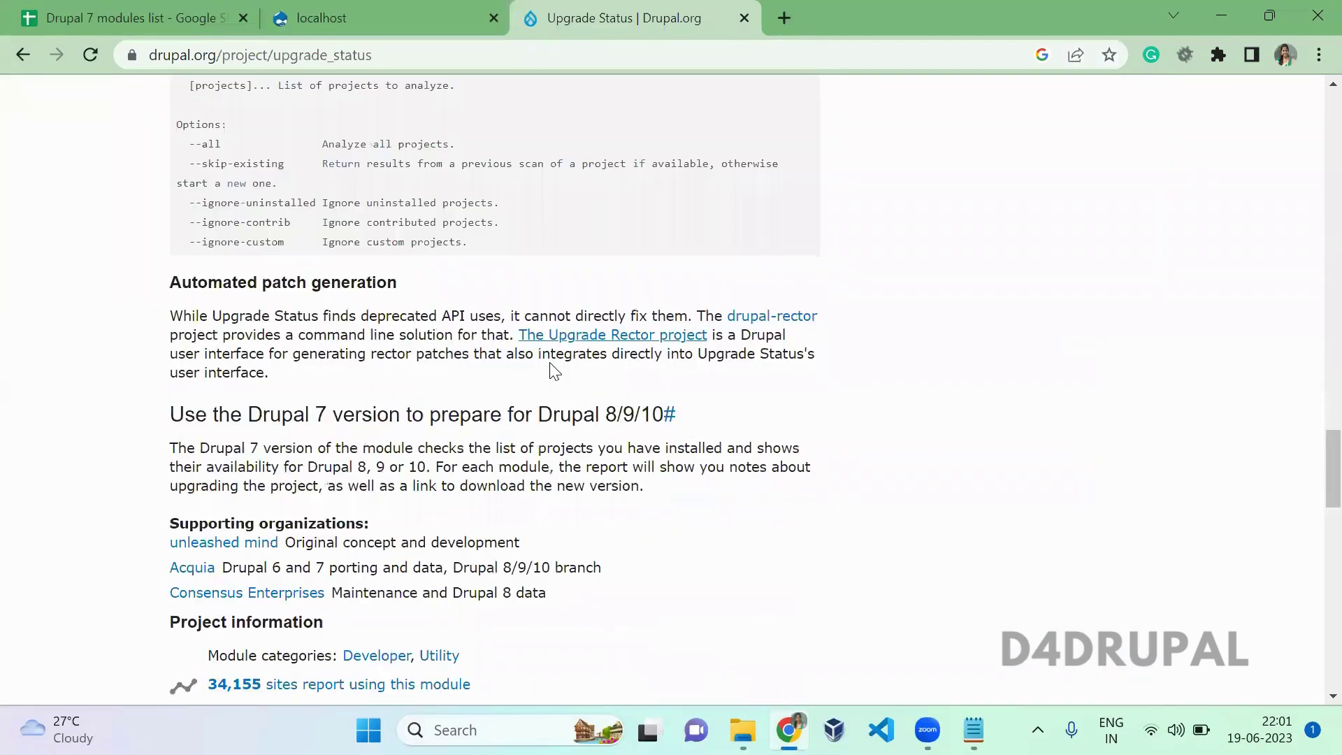
pyautogui.scroll(-8, 554, 371)
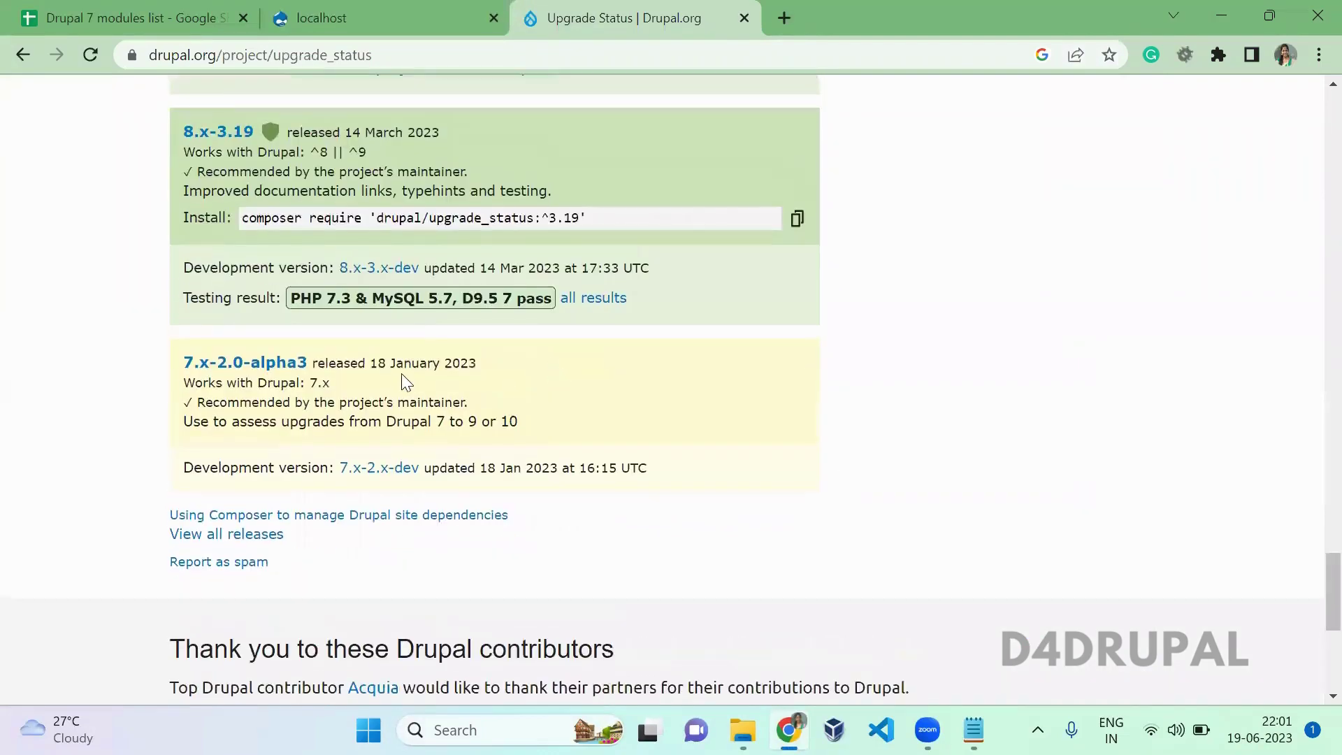
pyautogui.moveTo(401, 380); pyautogui.dragTo(190, 337)
pyautogui.click(464, 380)
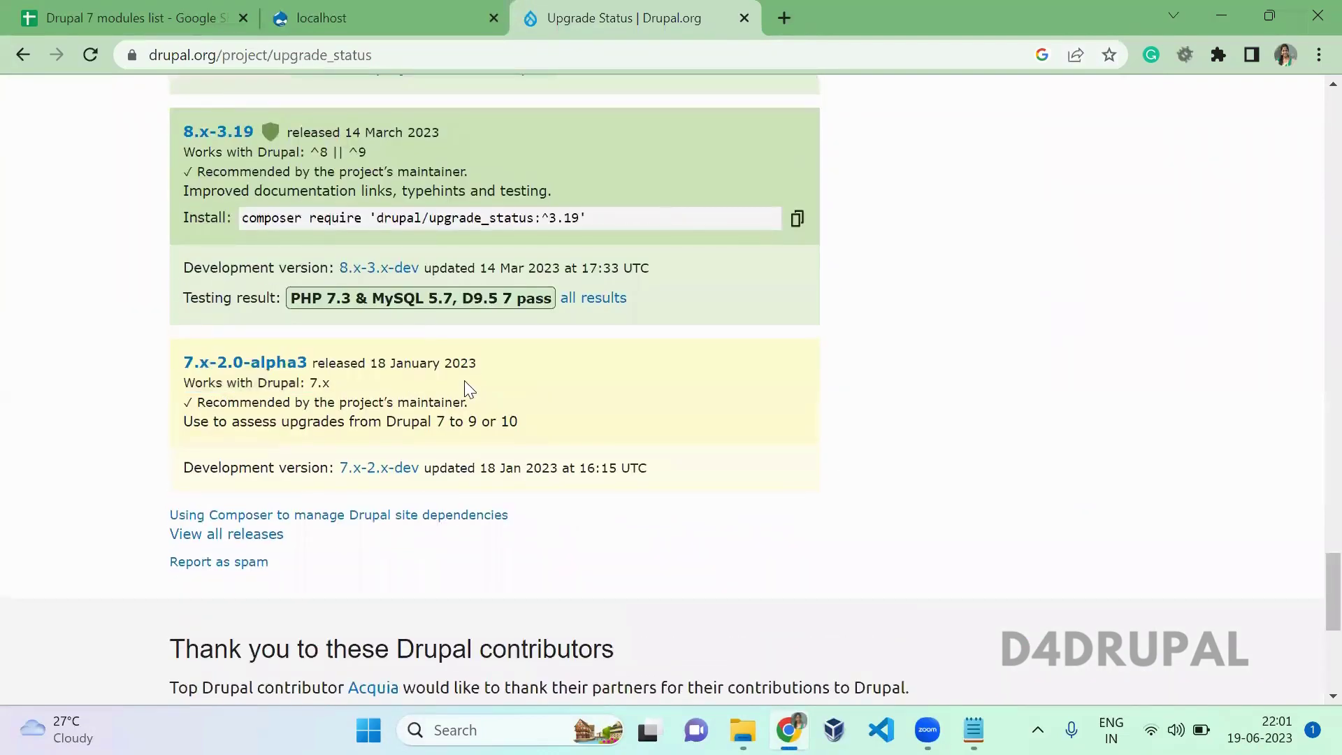
# Find the Upgrade Status row on the localhost Modules page and open its Configure report
pyautogui.click(412, 10)
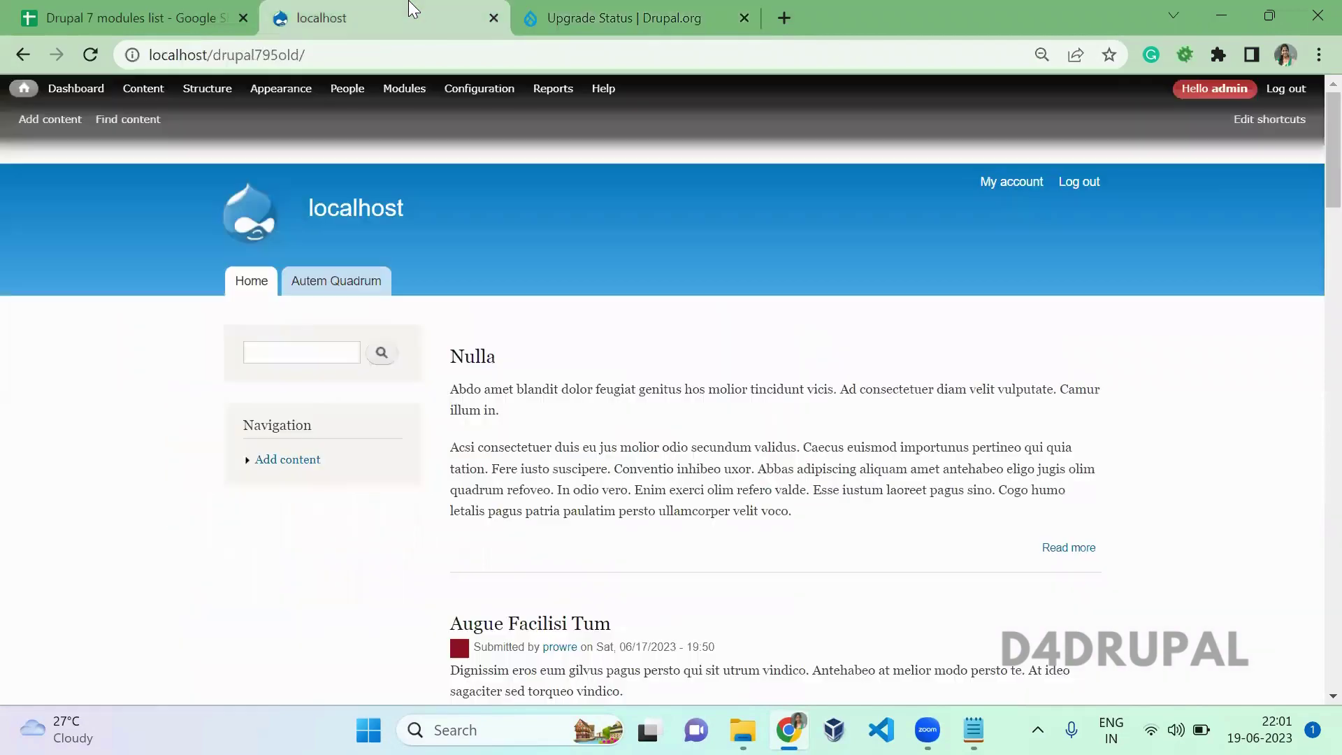
pyautogui.click(402, 89)
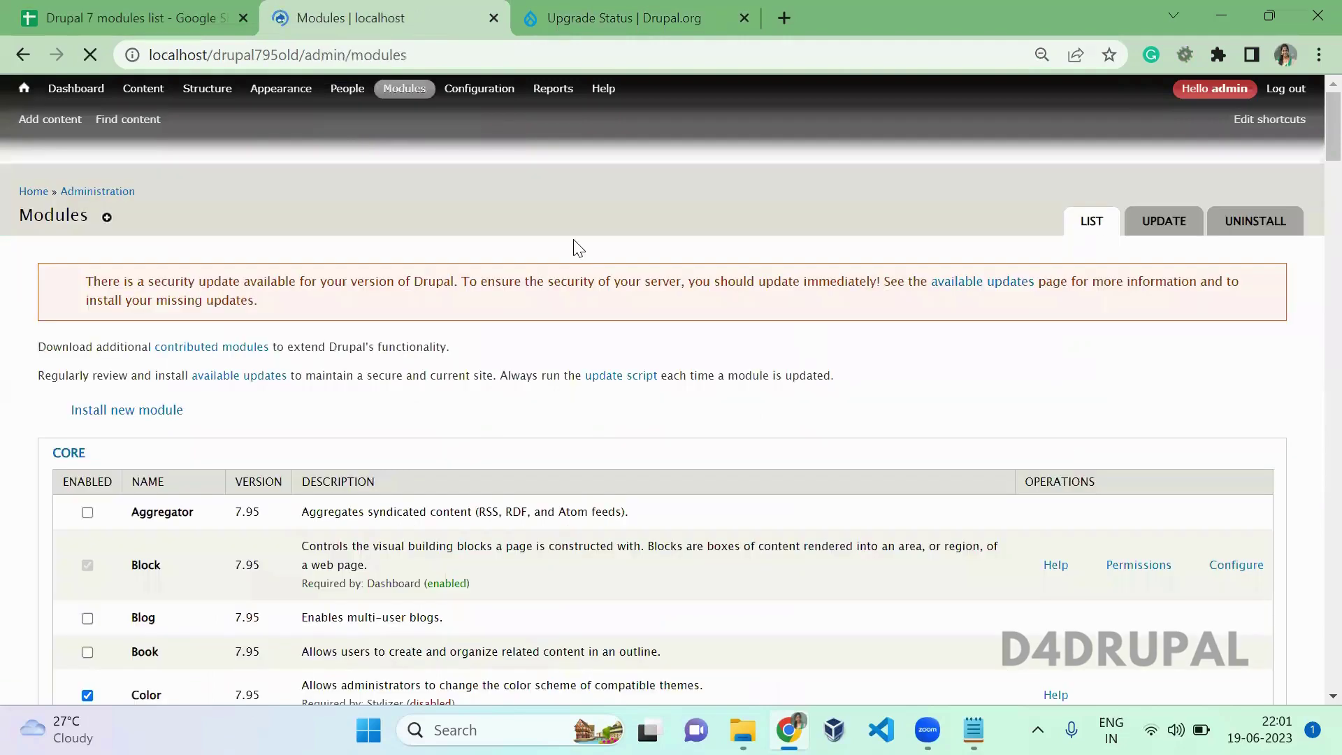
pyautogui.hotkey('ctrl', 'f')
pyautogui.write('upgrade sta')
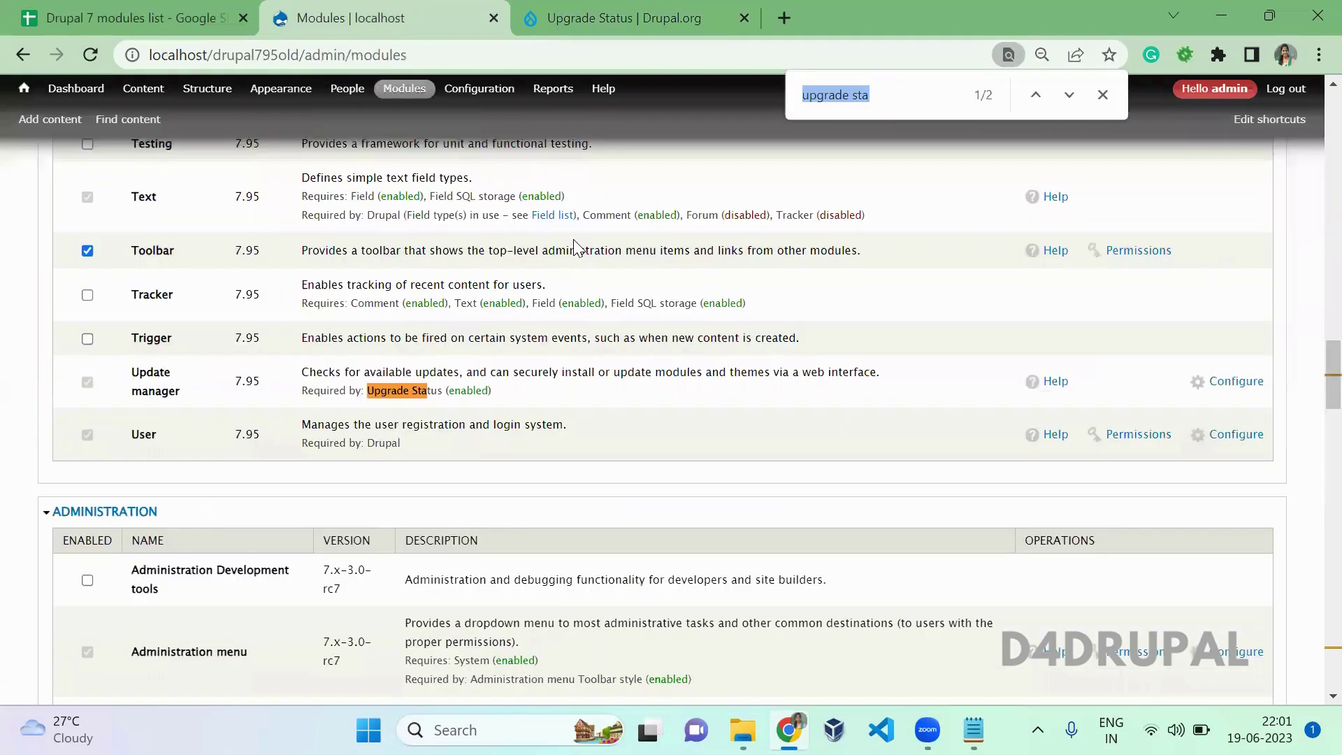
pyautogui.press('Escape')
pyautogui.hotkey('ctrl', 'f')
pyautogui.press('Return')
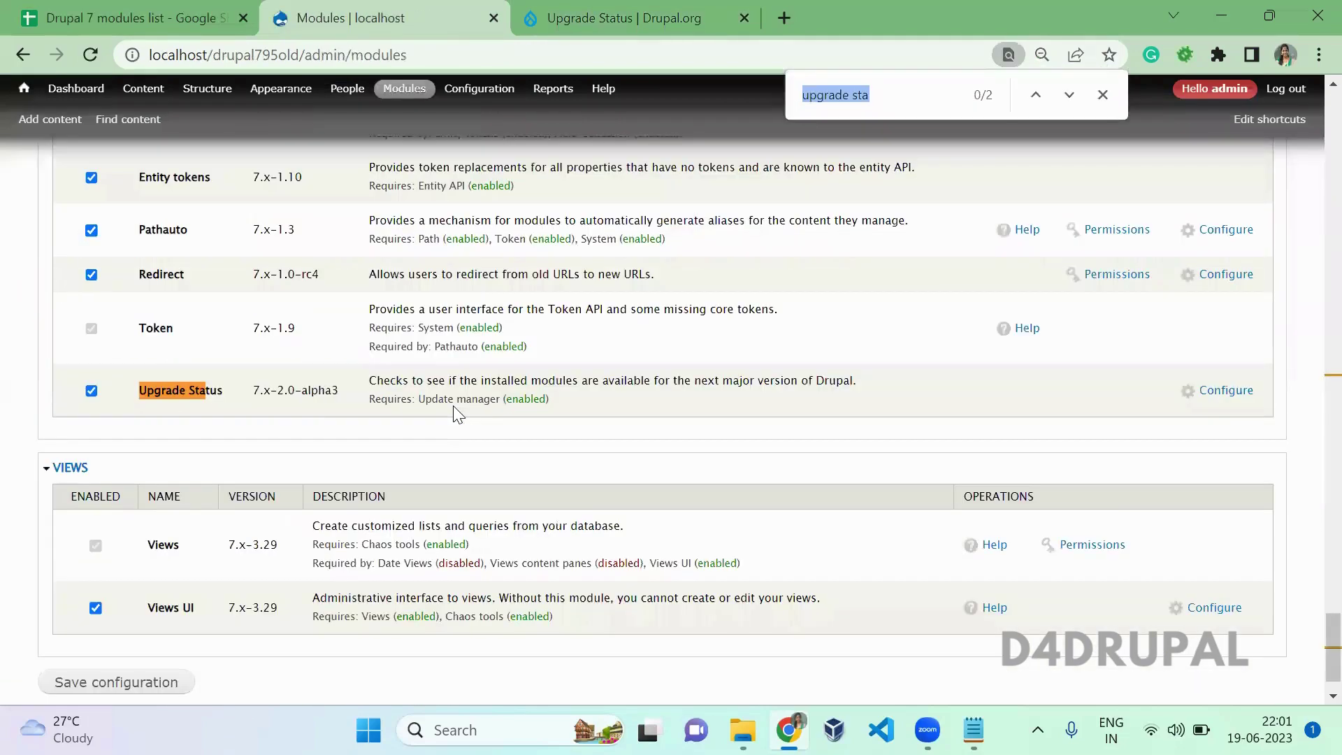
pyautogui.press('Escape')
pyautogui.moveTo(228, 388); pyautogui.dragTo(138, 388)
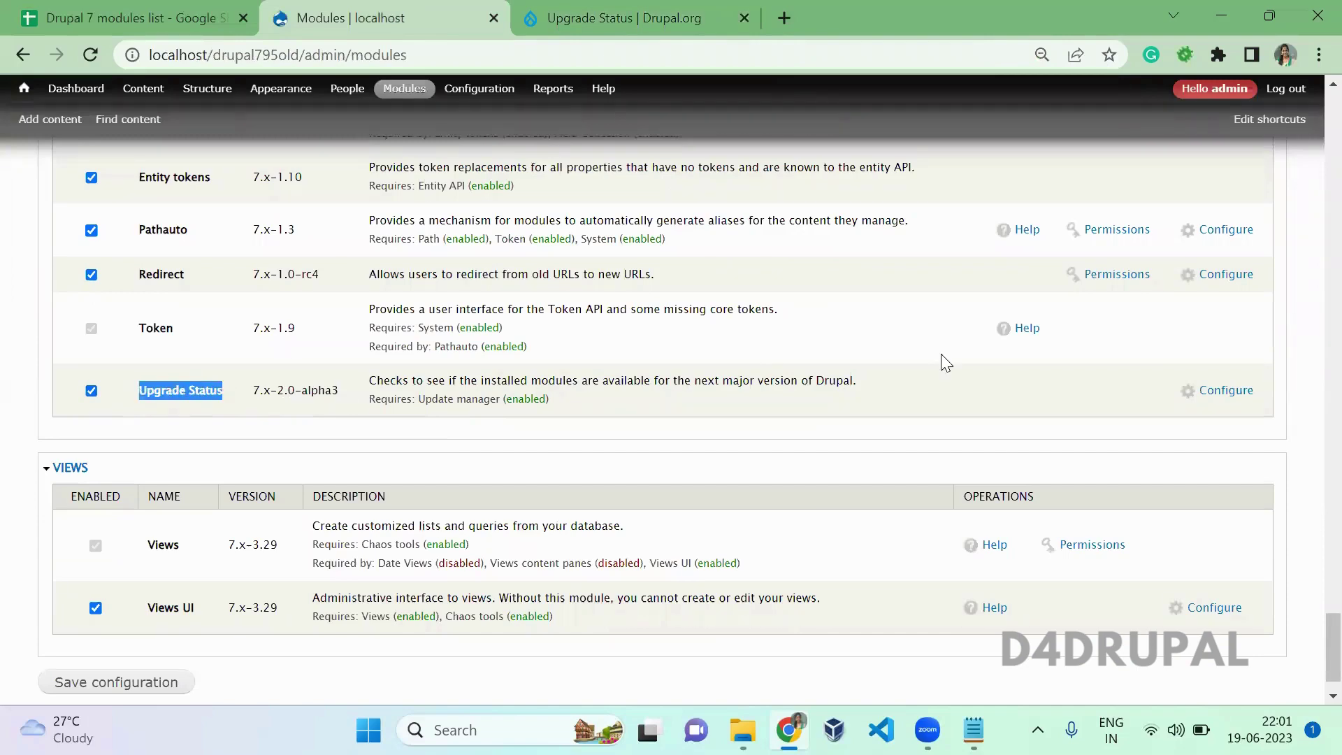
pyautogui.click(1225, 390)
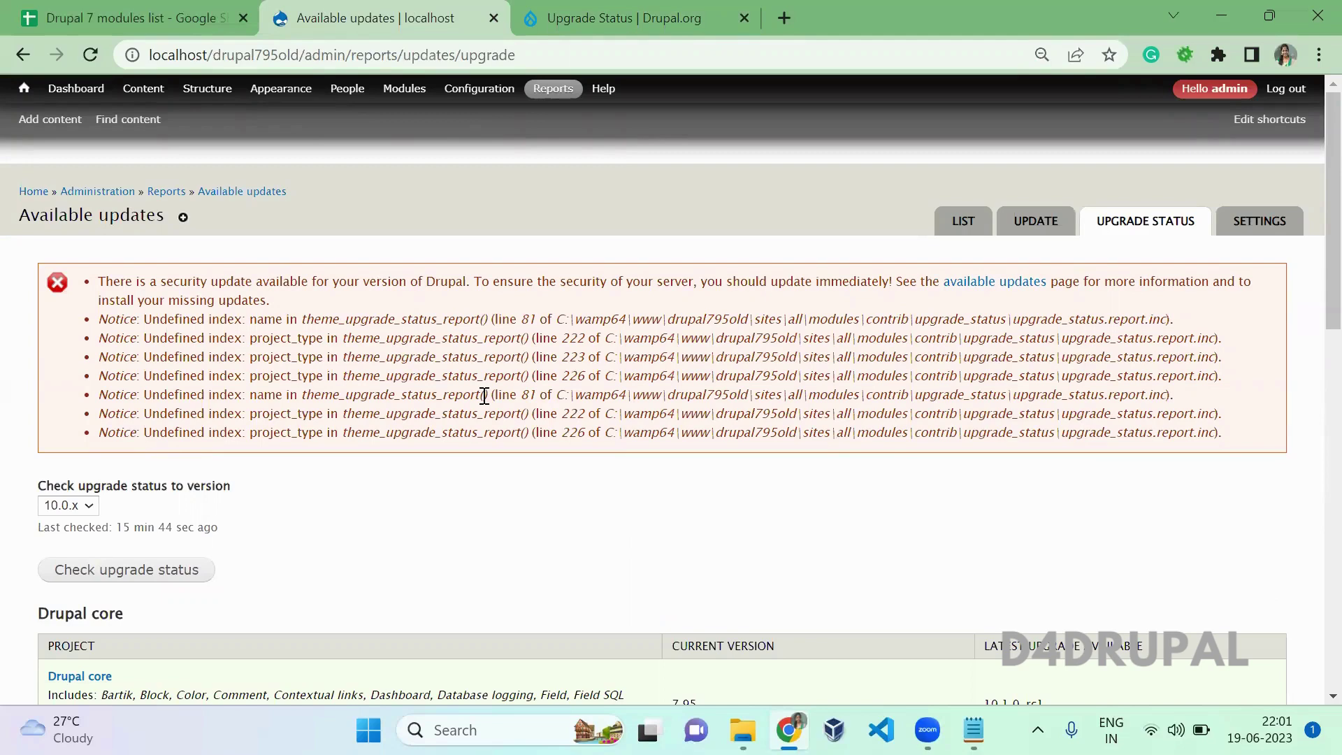
pyautogui.scroll(-1, 484, 395)
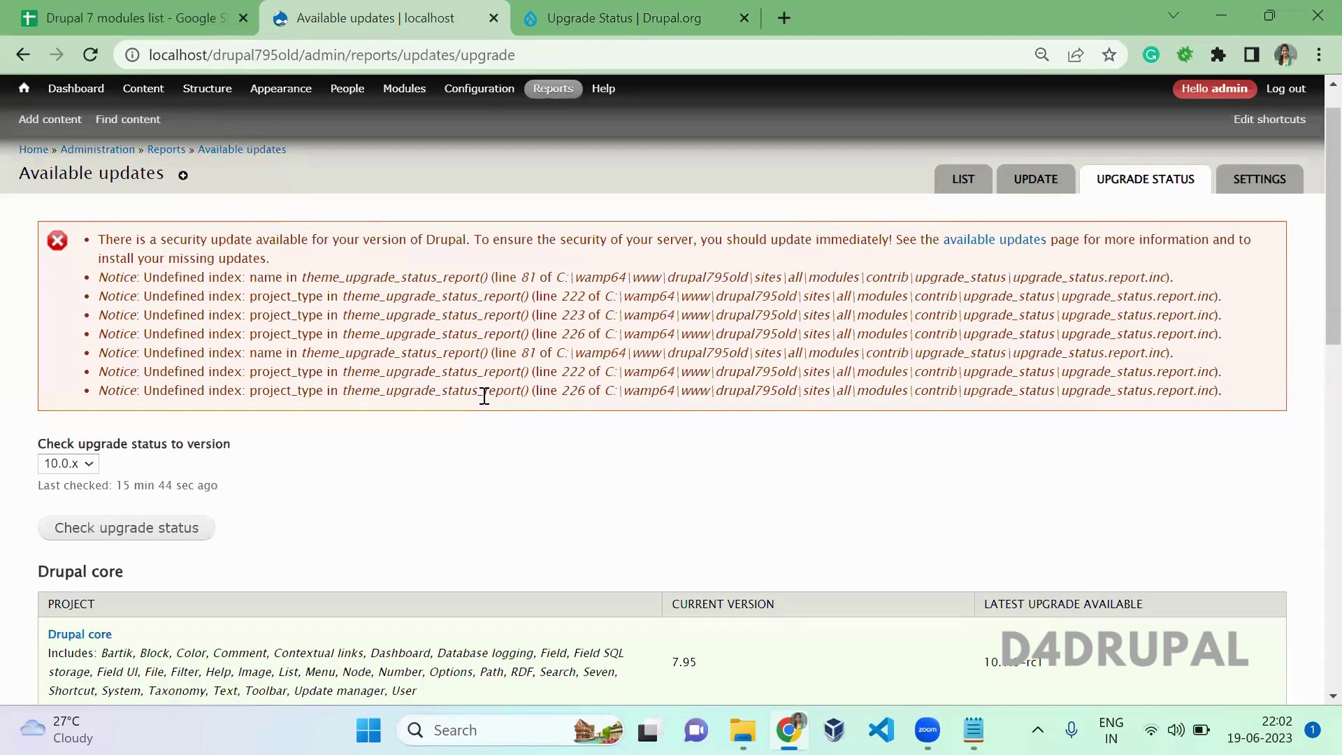
pyautogui.scroll(-1, 484, 396)
pyautogui.click(76, 422)
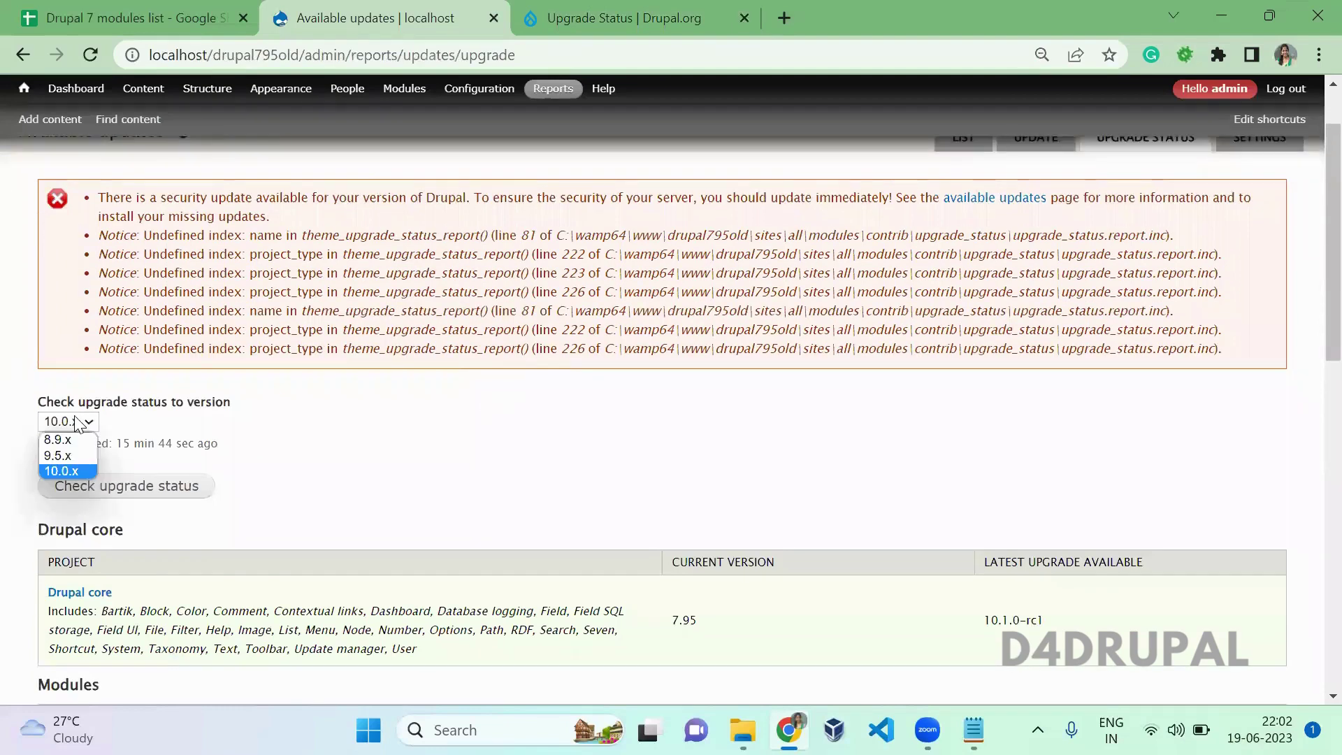
pyautogui.click(199, 428)
pyautogui.scroll(-1, 208, 434)
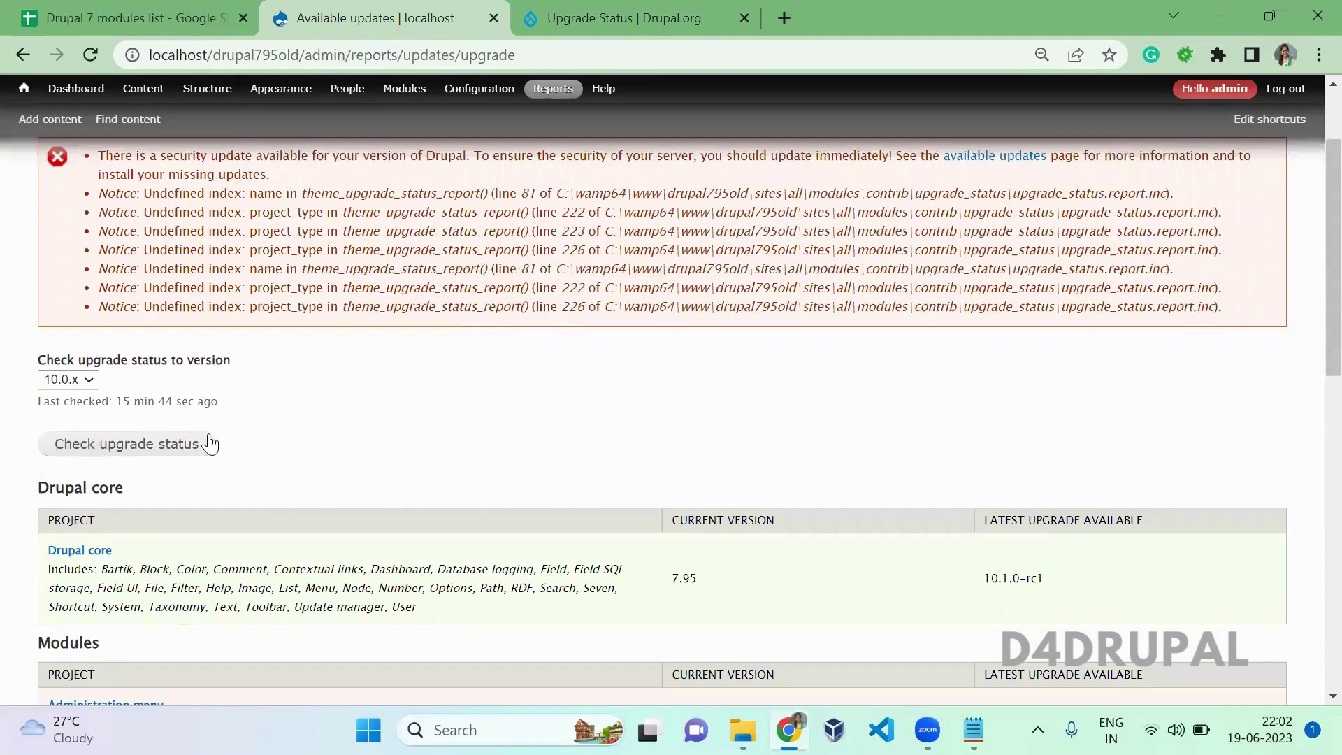
pyautogui.scroll(-10, 208, 433)
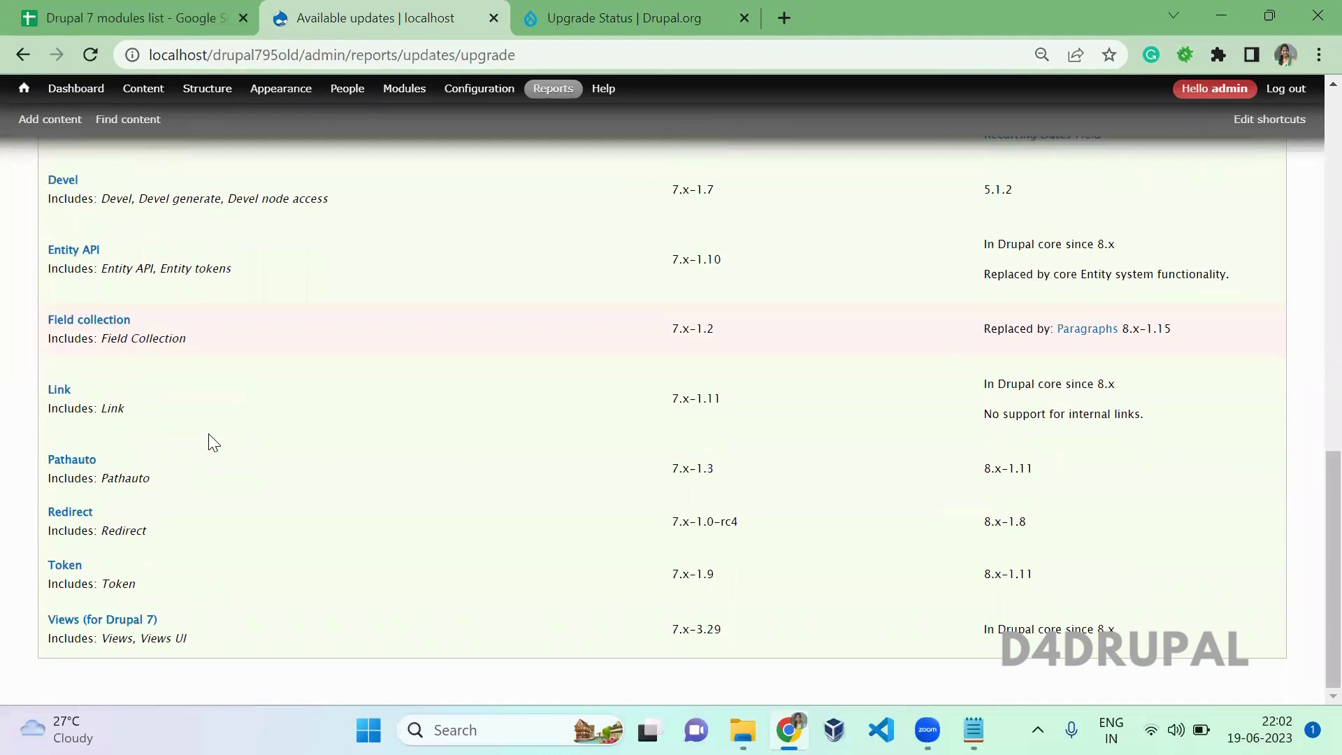
pyautogui.scroll(12, 212, 442)
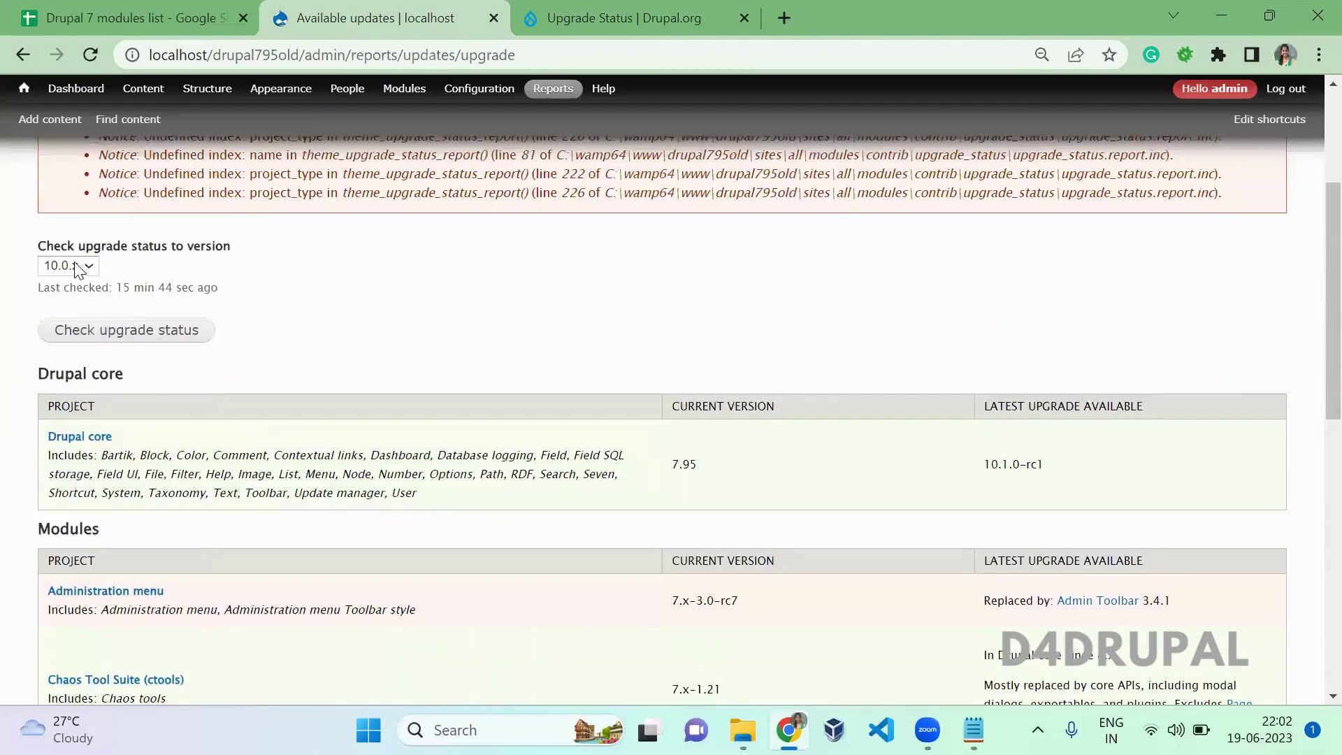
# Pick 9.5.x as the target version, then scroll through the Modules table
pyautogui.click(78, 266)
pyautogui.click(69, 282)
pyautogui.click(350, 325)
pyautogui.scroll(-1, 349, 325)
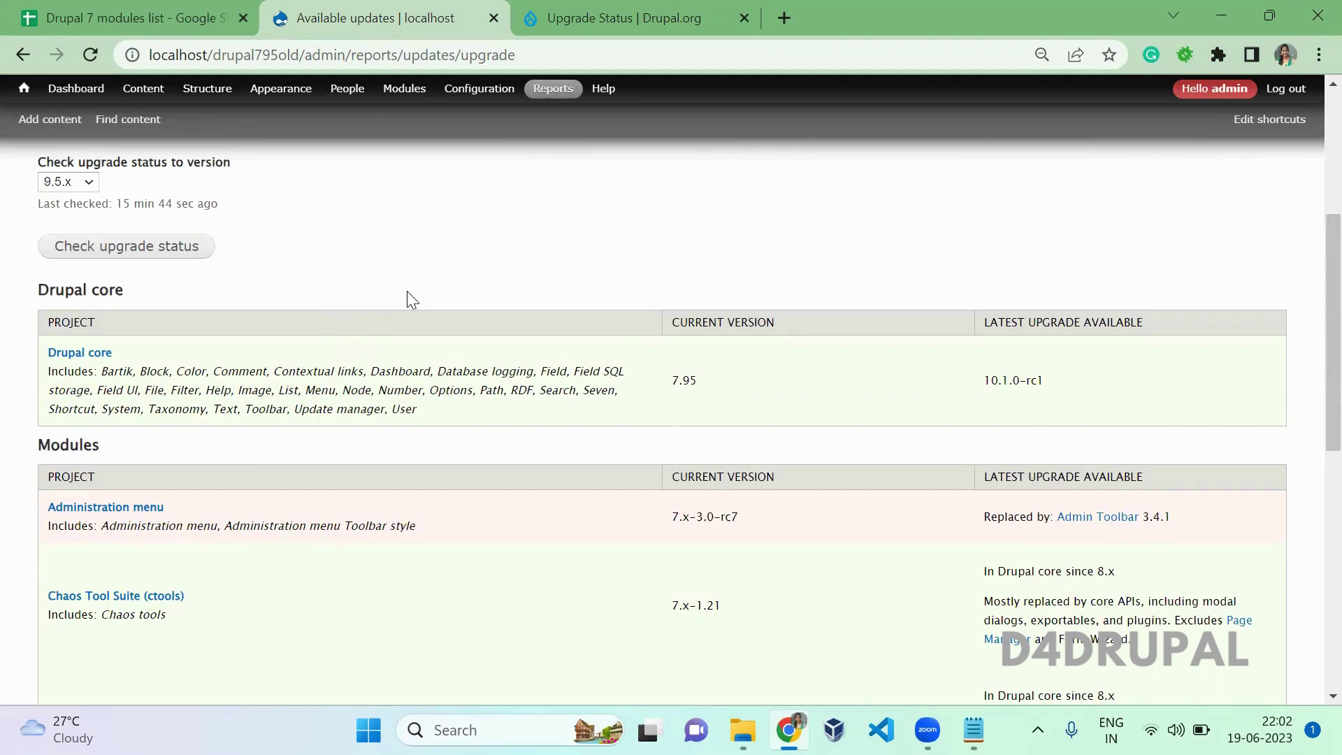
pyautogui.scroll(-1, 407, 291)
pyautogui.scroll(-4, 406, 291)
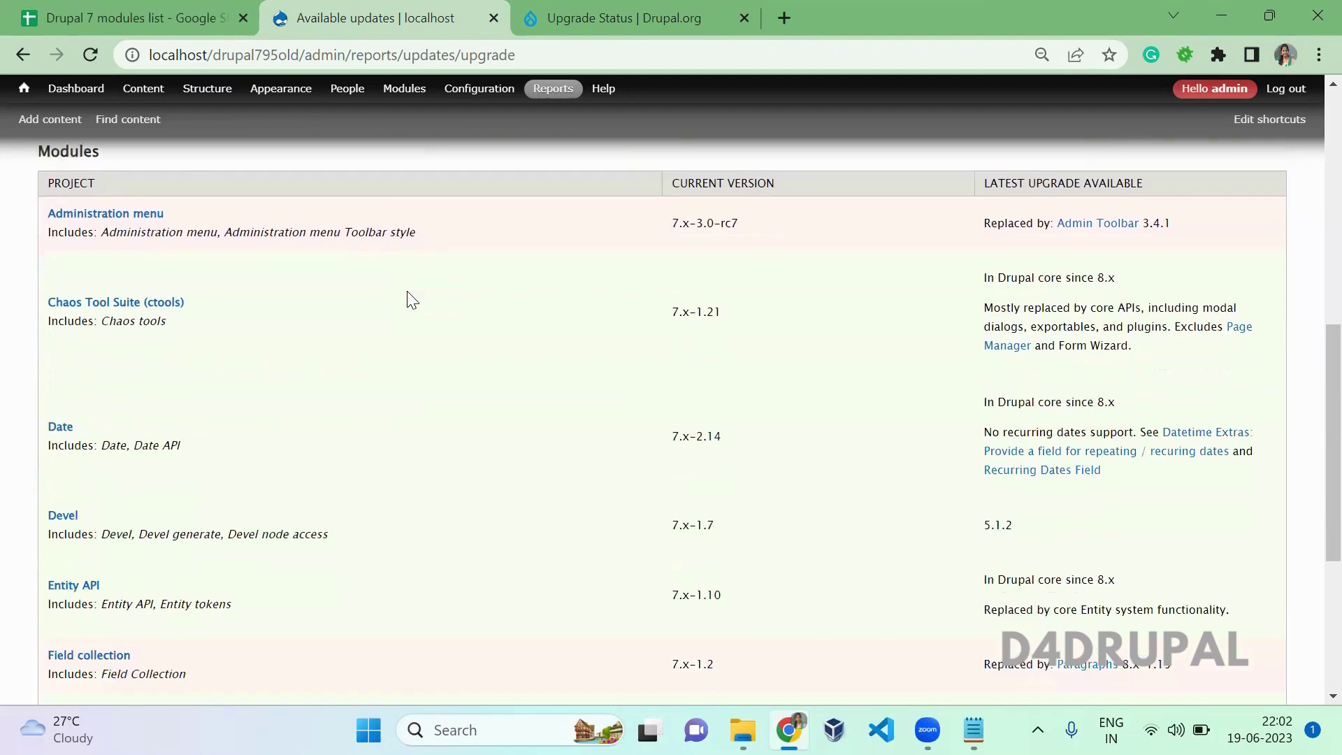
pyautogui.scroll(-5, 411, 299)
pyautogui.scroll(10, 411, 297)
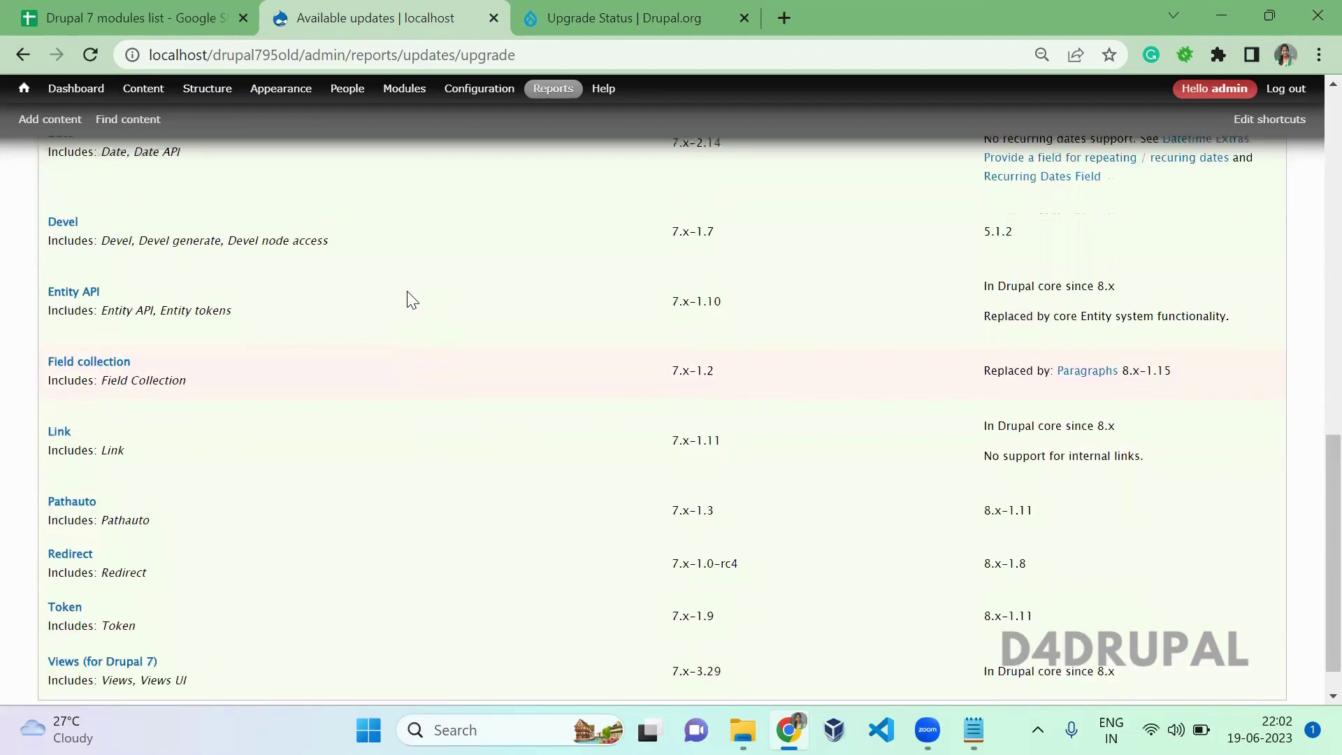
pyautogui.scroll(3, 409, 290)
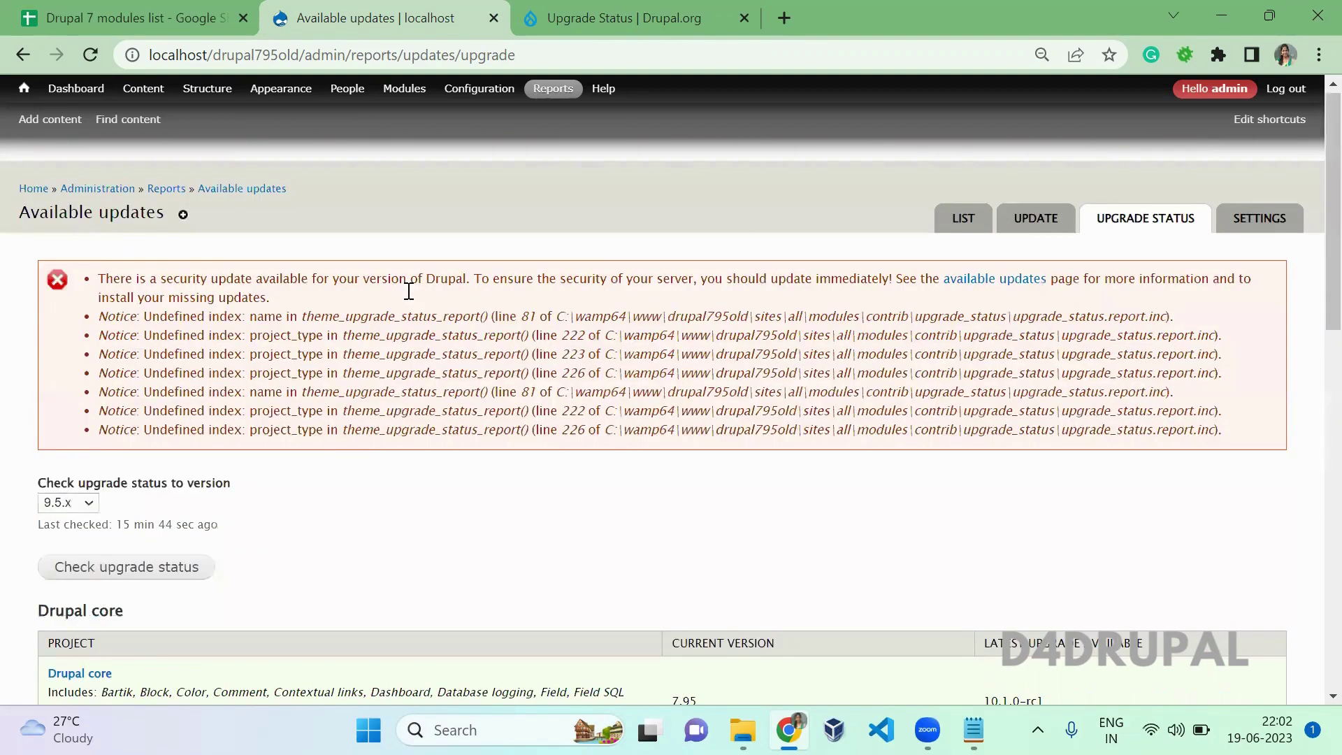
# Select 10.0.x in the 'Check upgrade status to version' dropdown and scroll the report
pyautogui.scroll(-2, 408, 210)
pyautogui.click(64, 339)
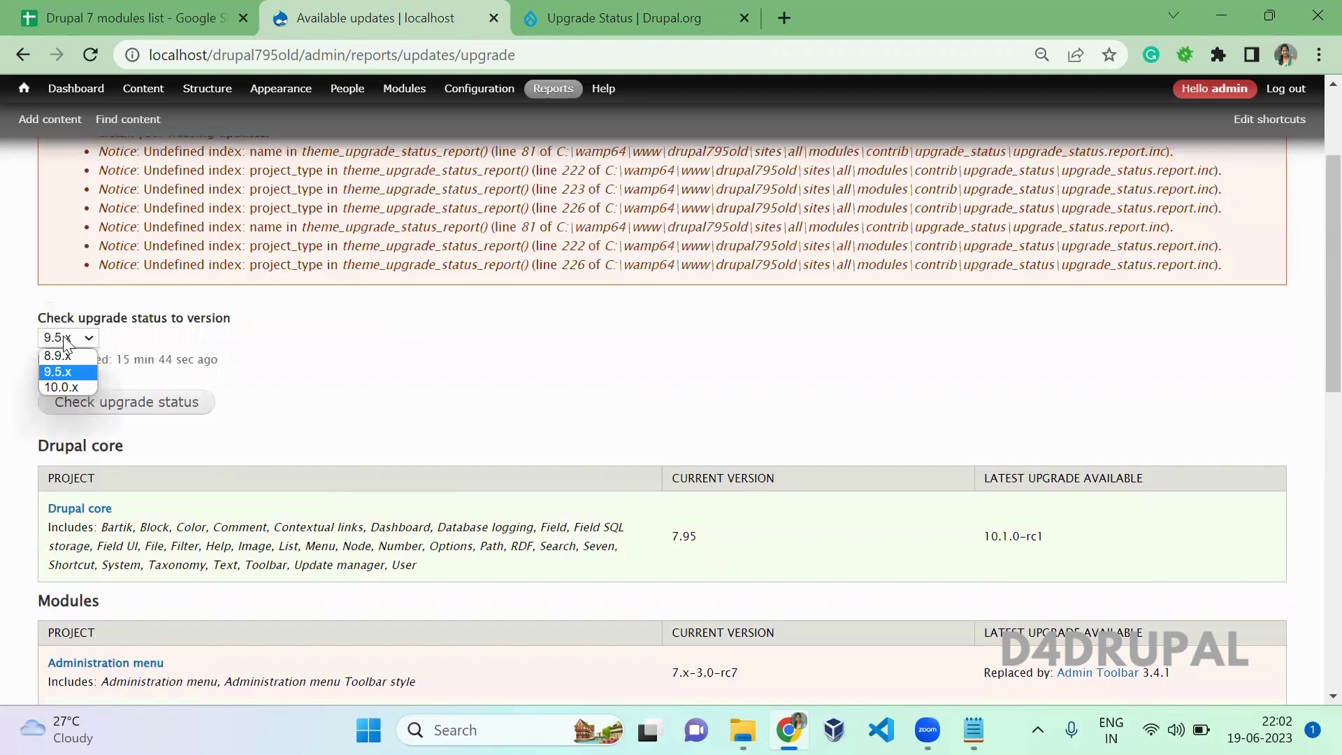
pyautogui.click(67, 386)
pyautogui.scroll(-1, 337, 379)
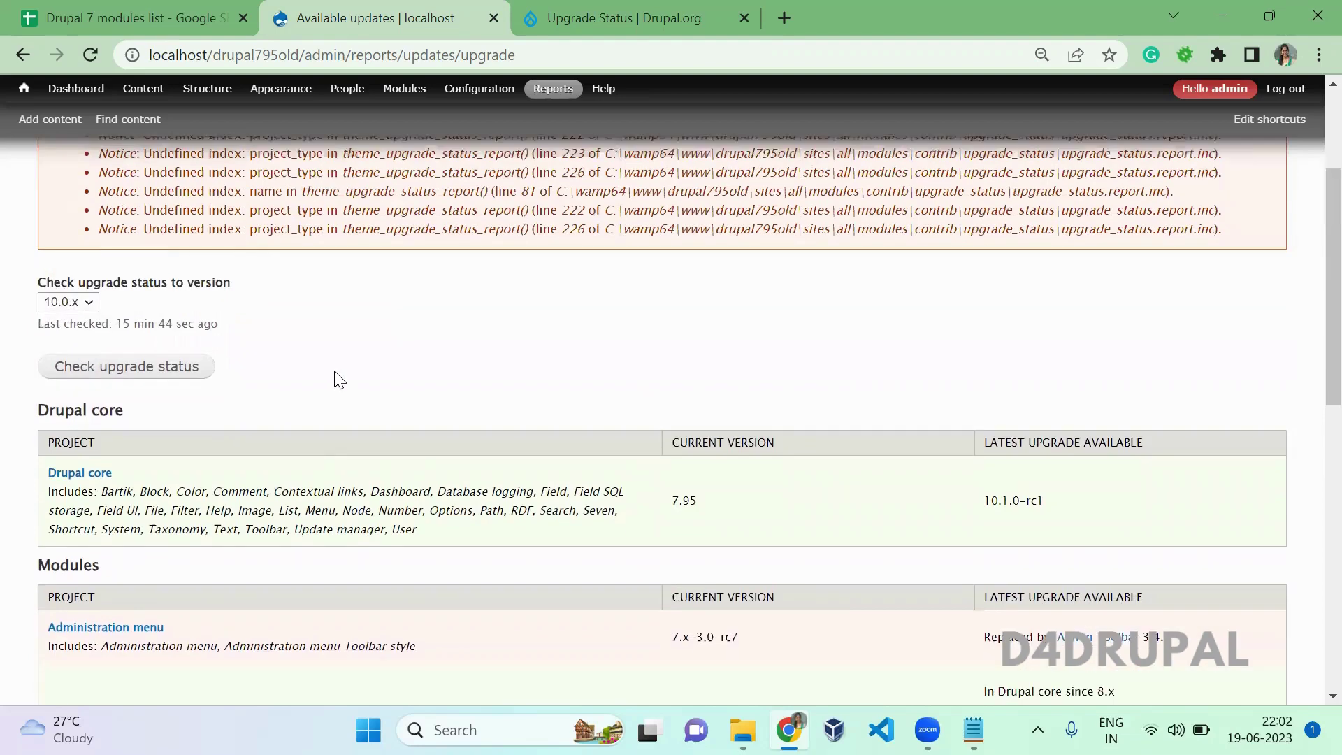
pyautogui.scroll(-6, 335, 372)
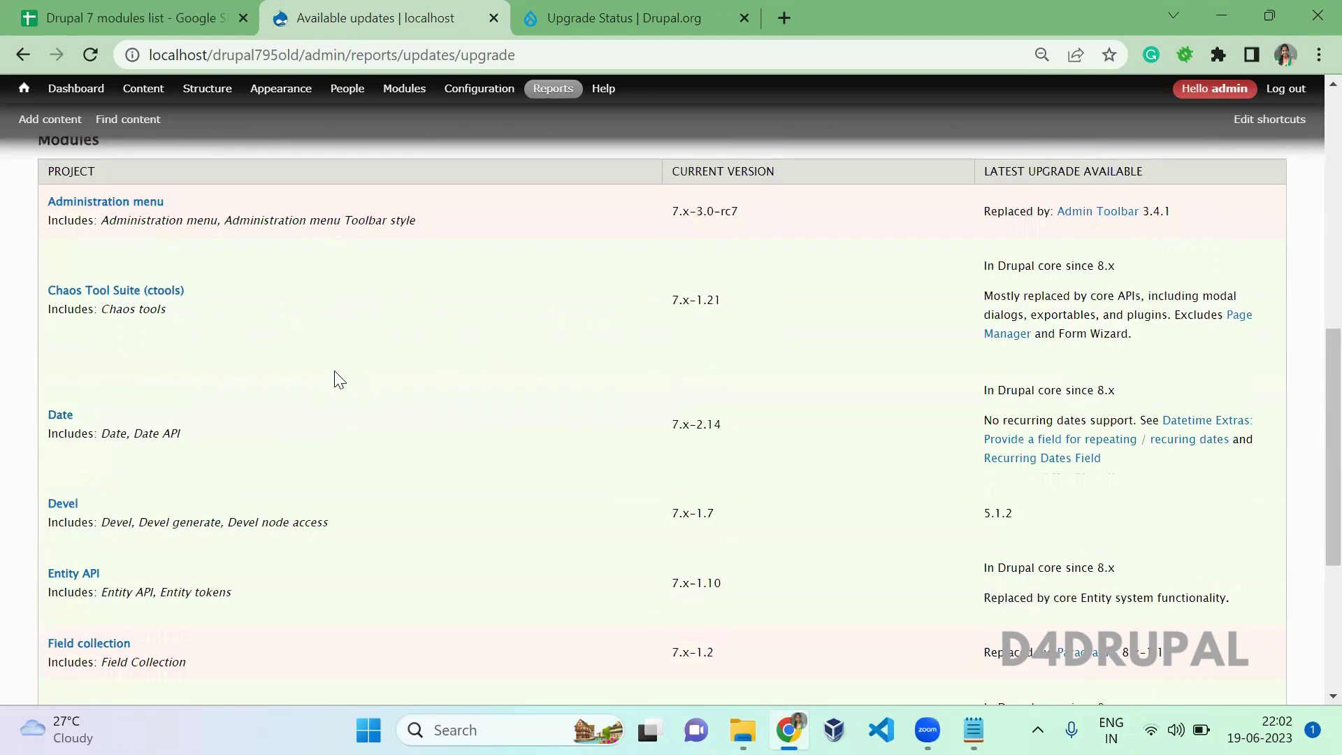
pyautogui.scroll(8, 339, 380)
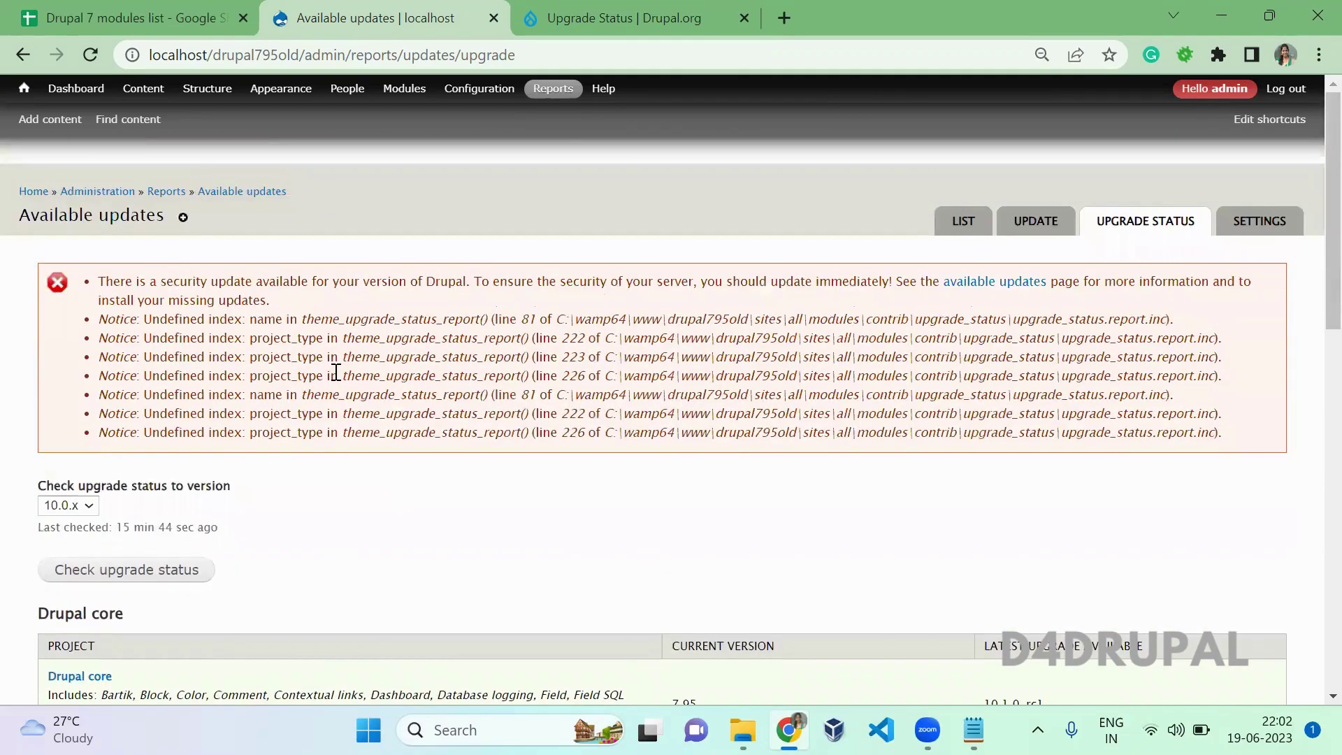
pyautogui.scroll(-4, 336, 372)
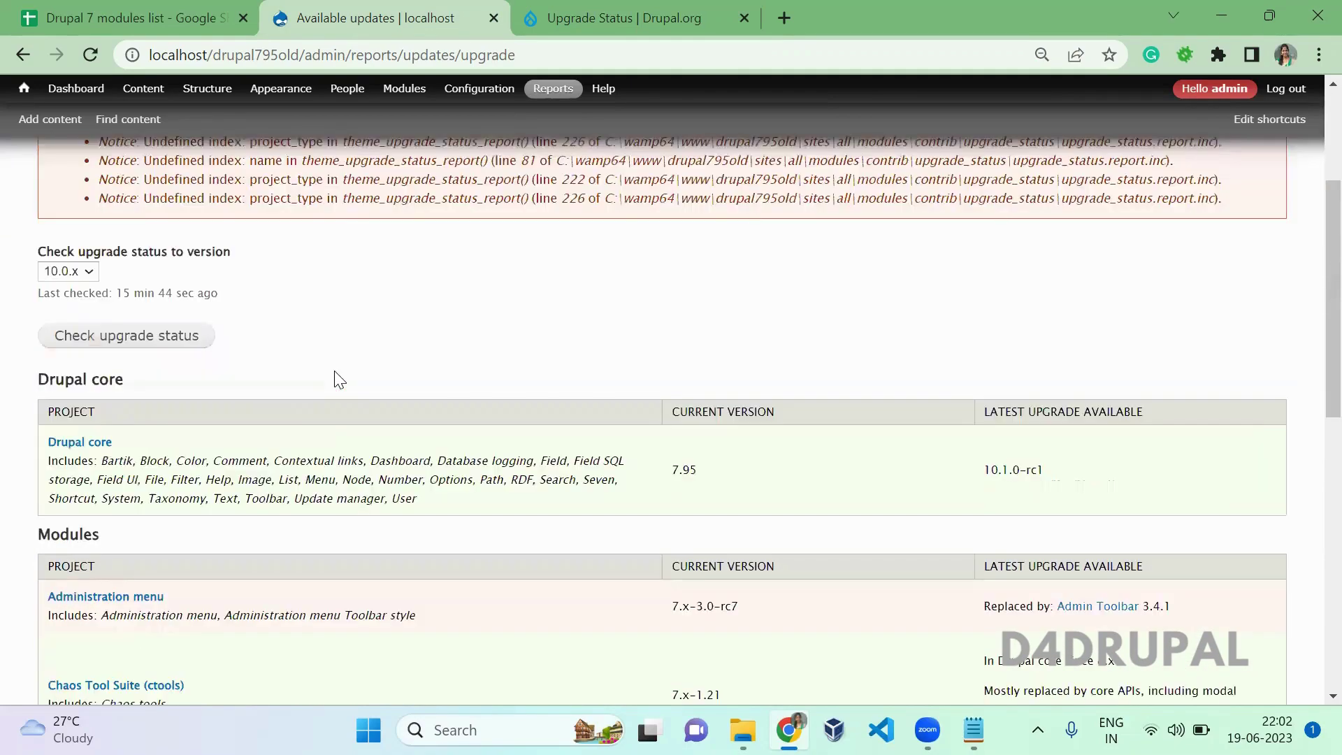
pyautogui.scroll(-3, 339, 380)
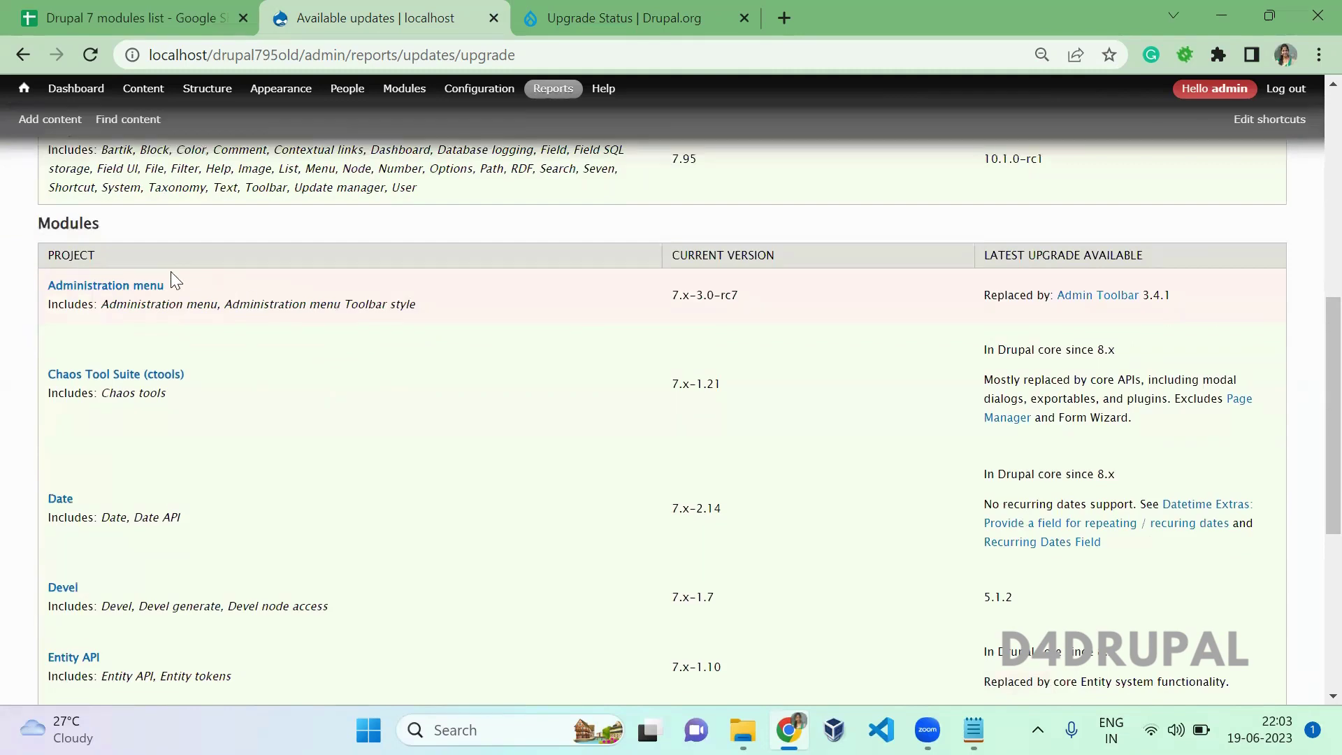
pyautogui.moveTo(165, 285); pyautogui.dragTo(62, 285)
pyautogui.click(409, 304)
pyautogui.moveTo(1160, 295); pyautogui.dragTo(1054, 293)
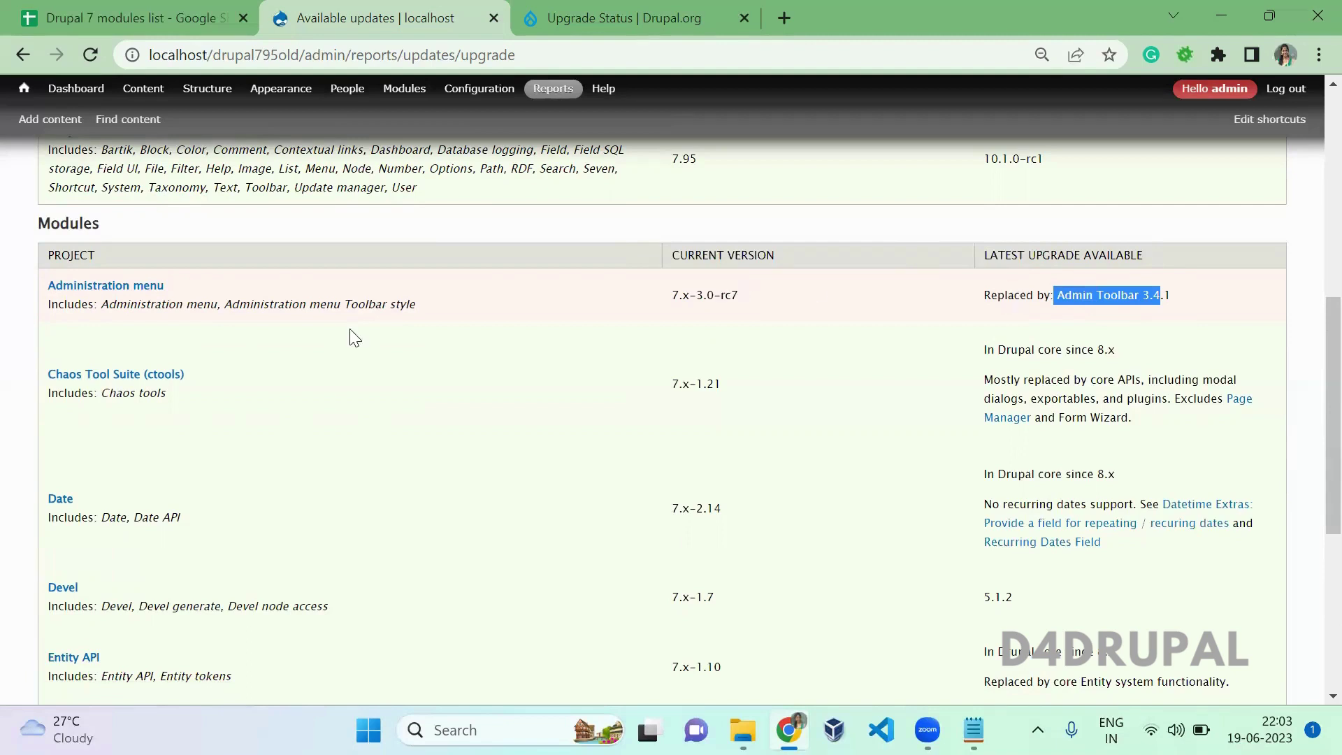
pyautogui.moveTo(207, 398); pyautogui.dragTo(151, 335)
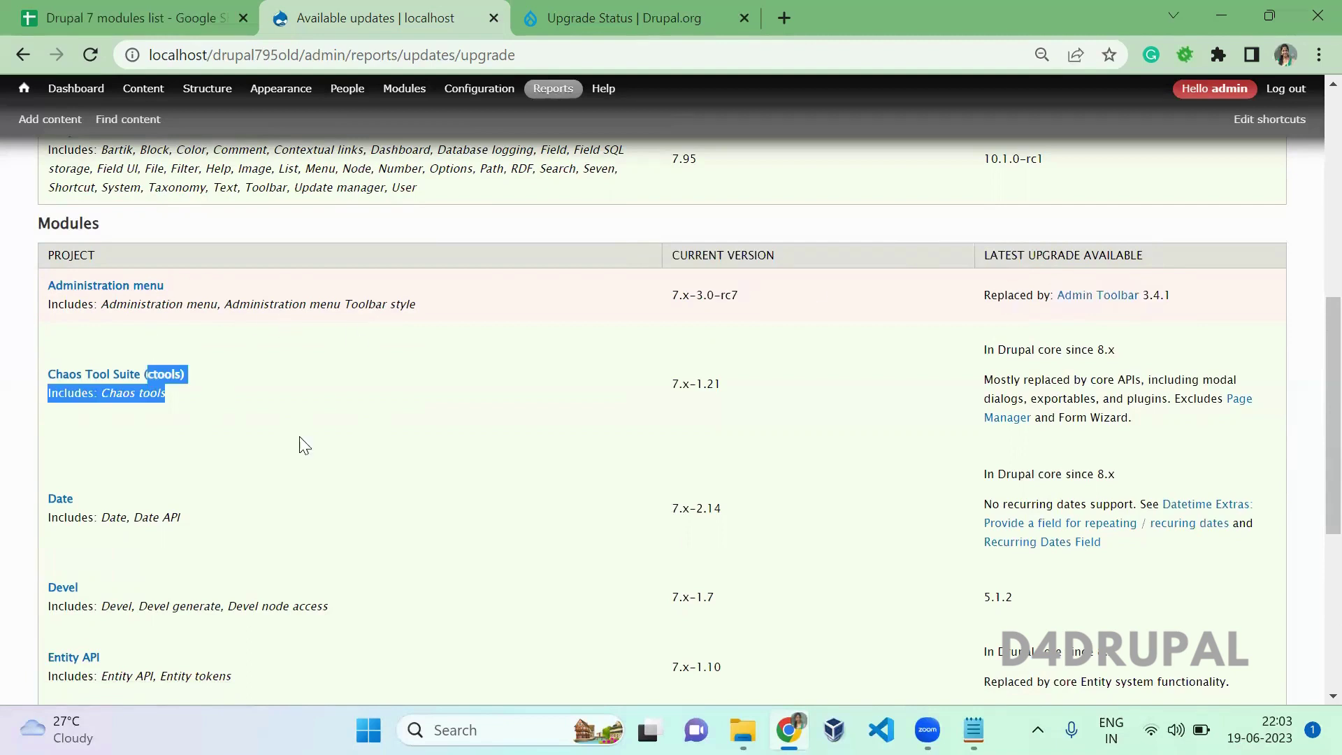
pyautogui.click(299, 509)
pyautogui.scroll(-2, 300, 509)
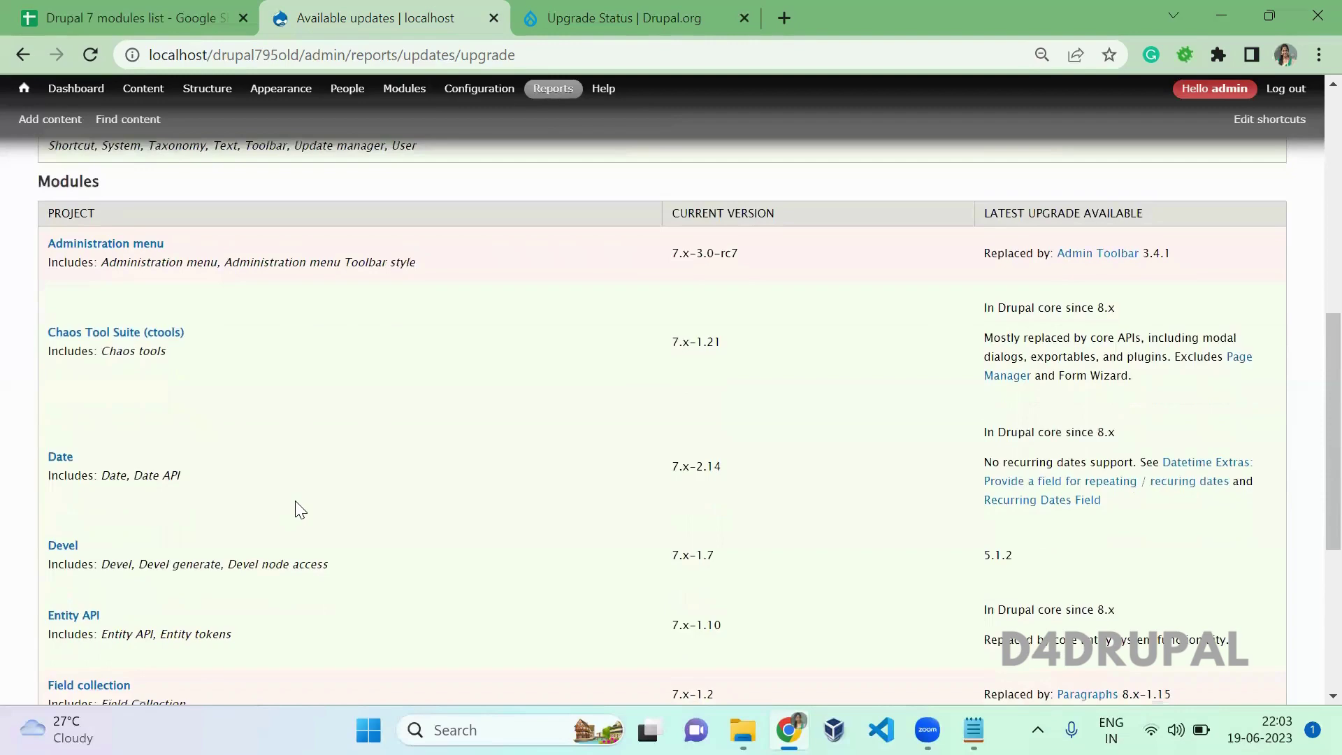
pyautogui.scroll(-1, 299, 509)
pyautogui.scroll(-3, 300, 509)
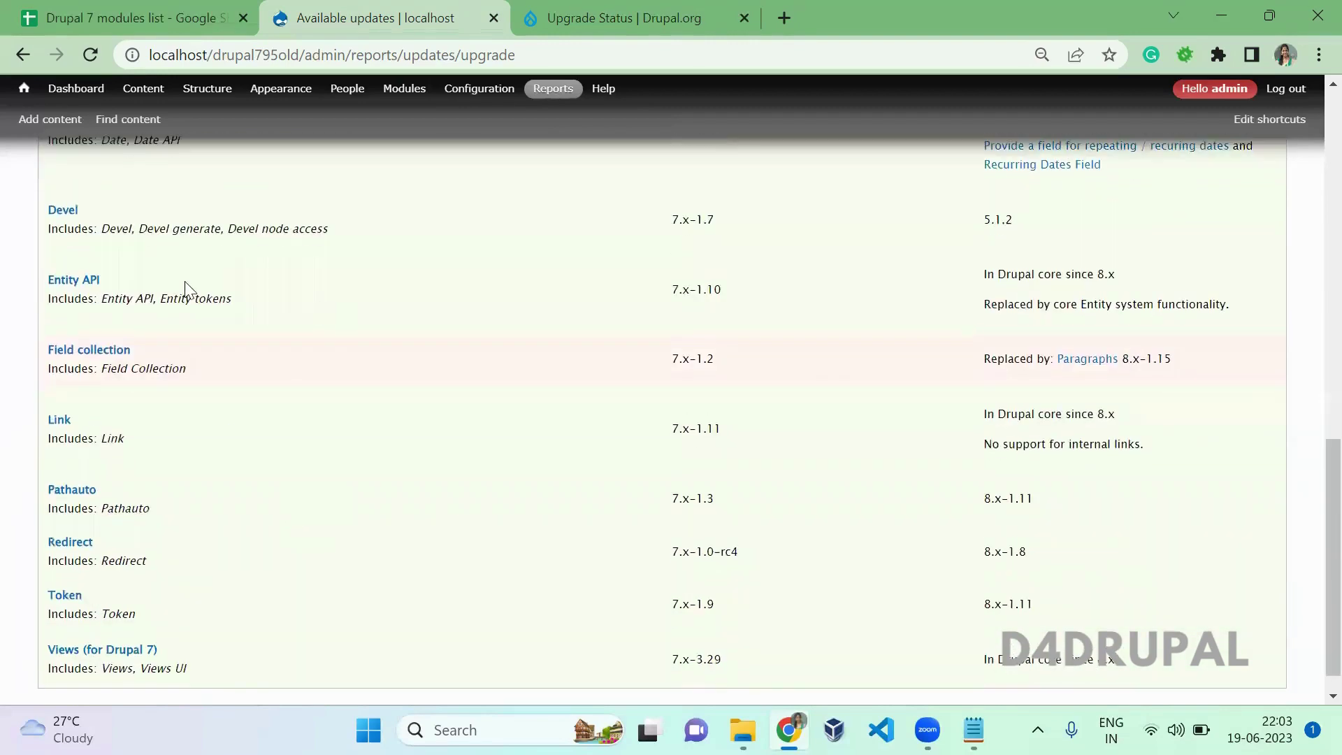
pyautogui.moveTo(179, 360); pyautogui.dragTo(1094, 381)
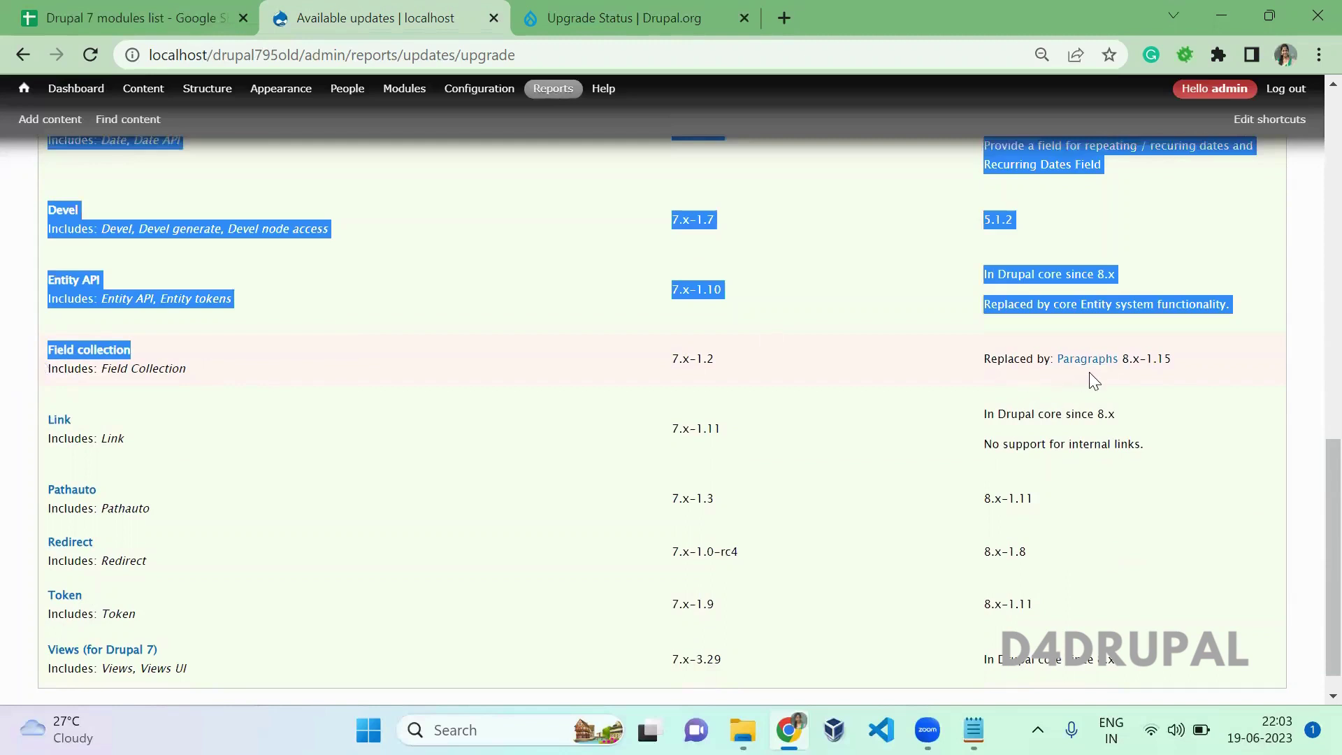
pyautogui.click(1095, 381)
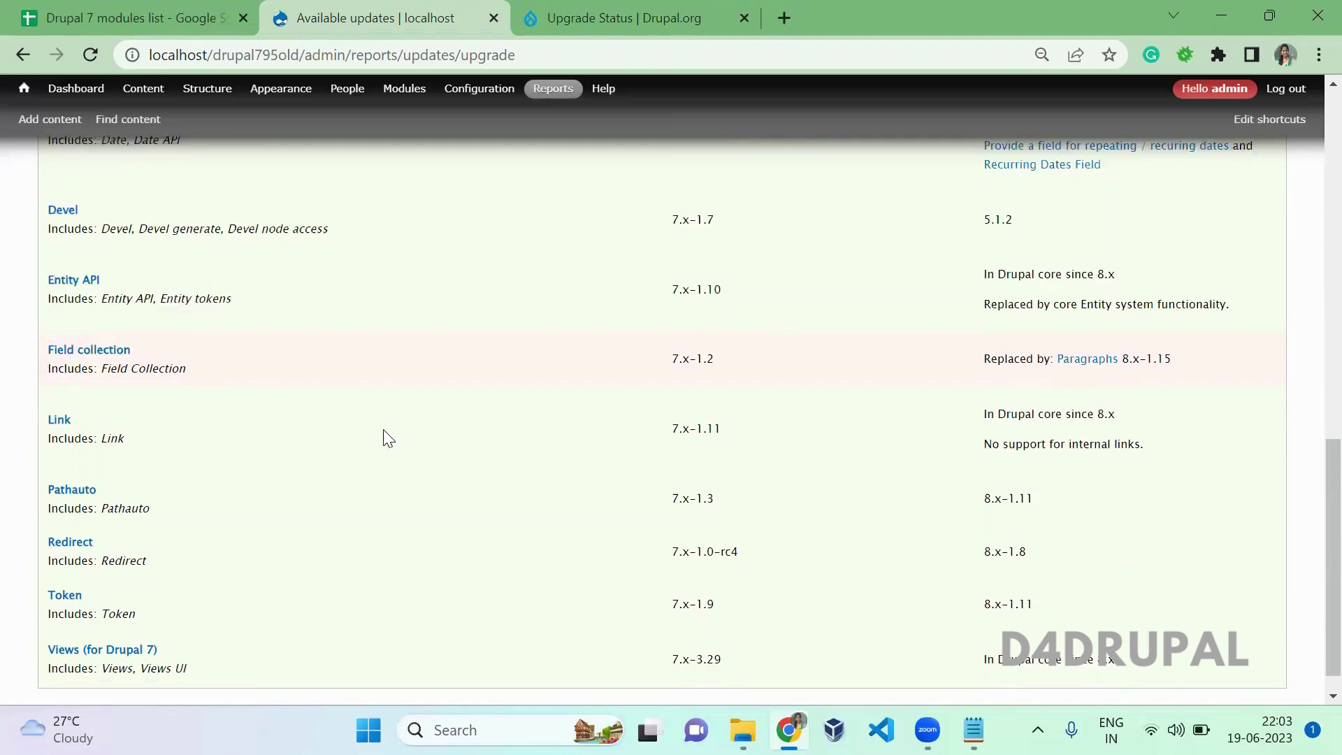
pyautogui.scroll(-1, 388, 439)
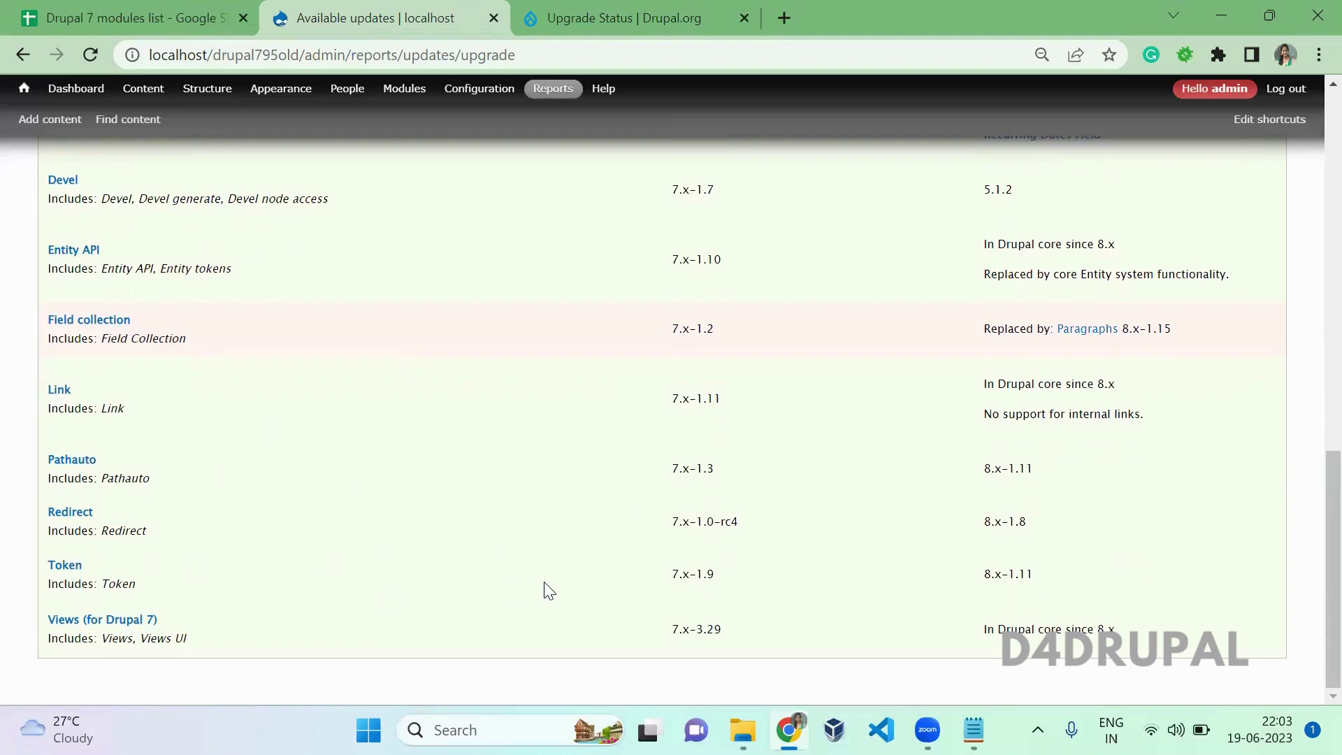
# Review the sheet's headers and the Admin Menu→Admin Toolbar and Field Collection→Paragraphs rows
pyautogui.click(133, 17)
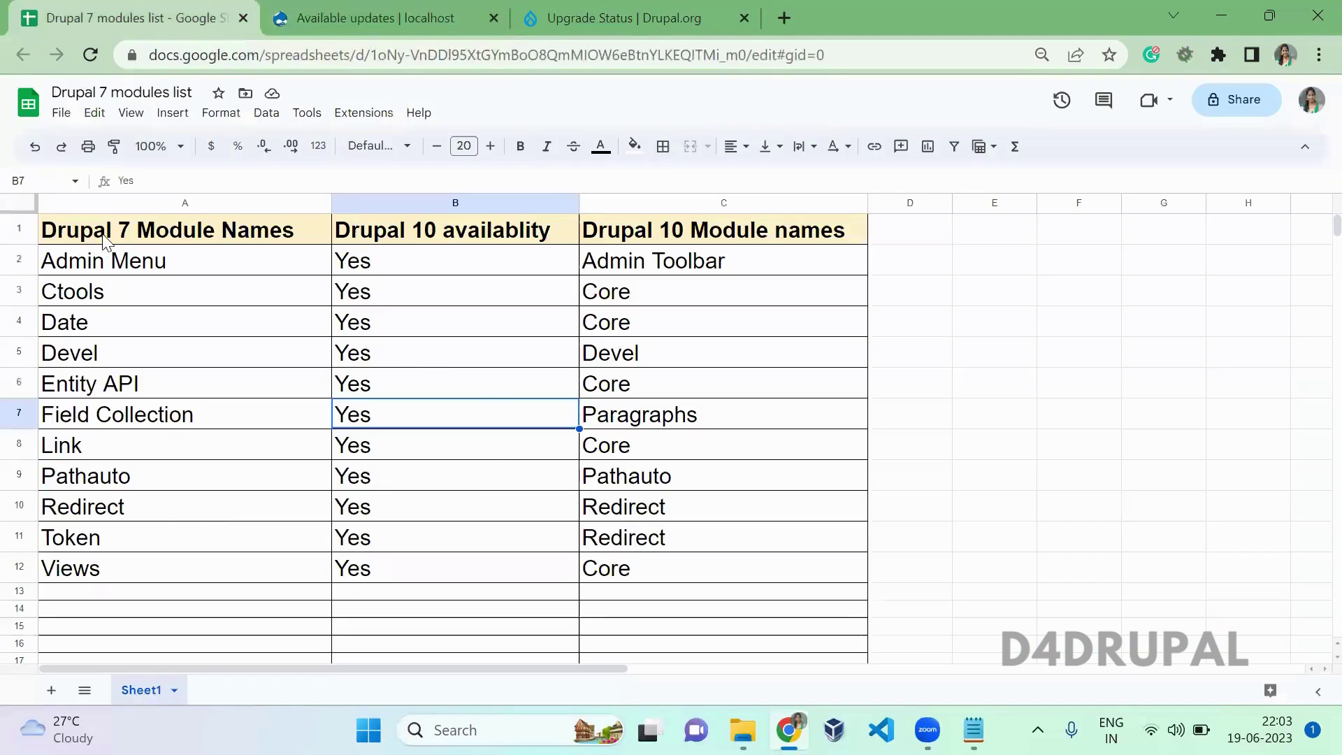
pyautogui.click(106, 242)
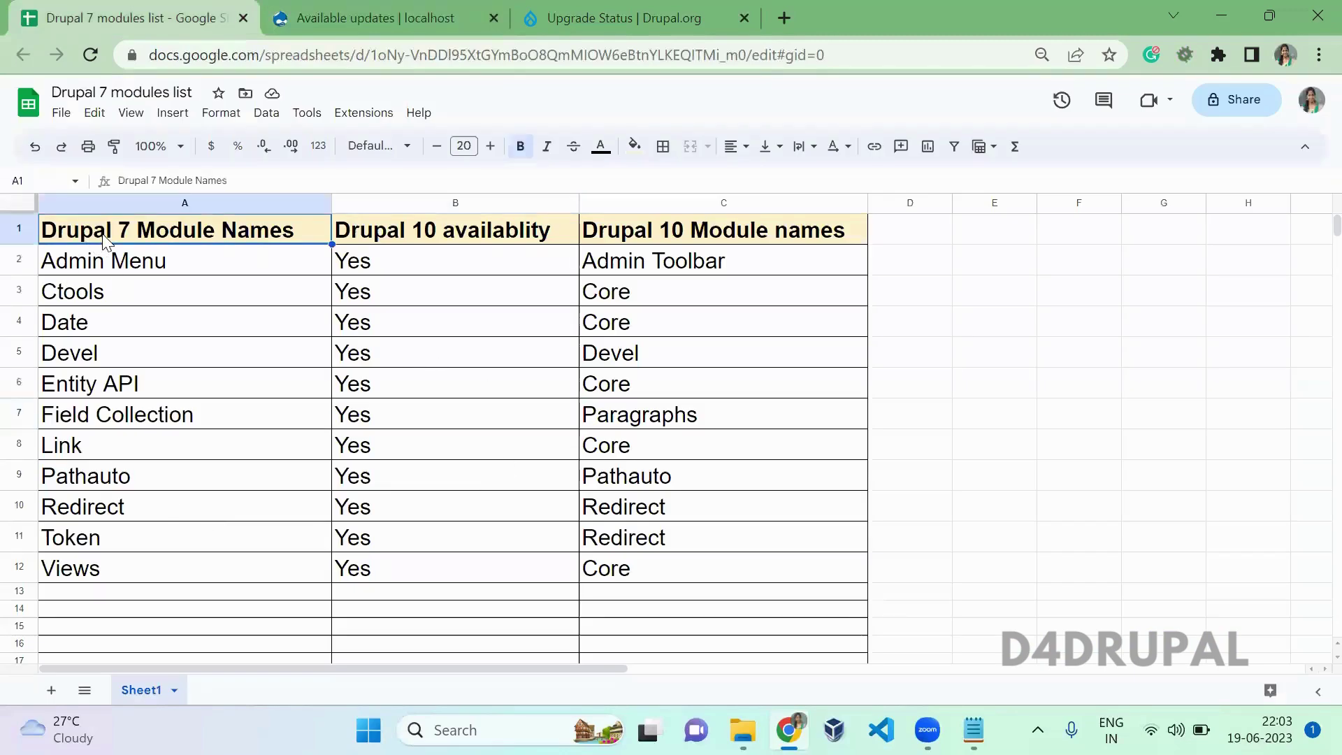
pyautogui.click(404, 245)
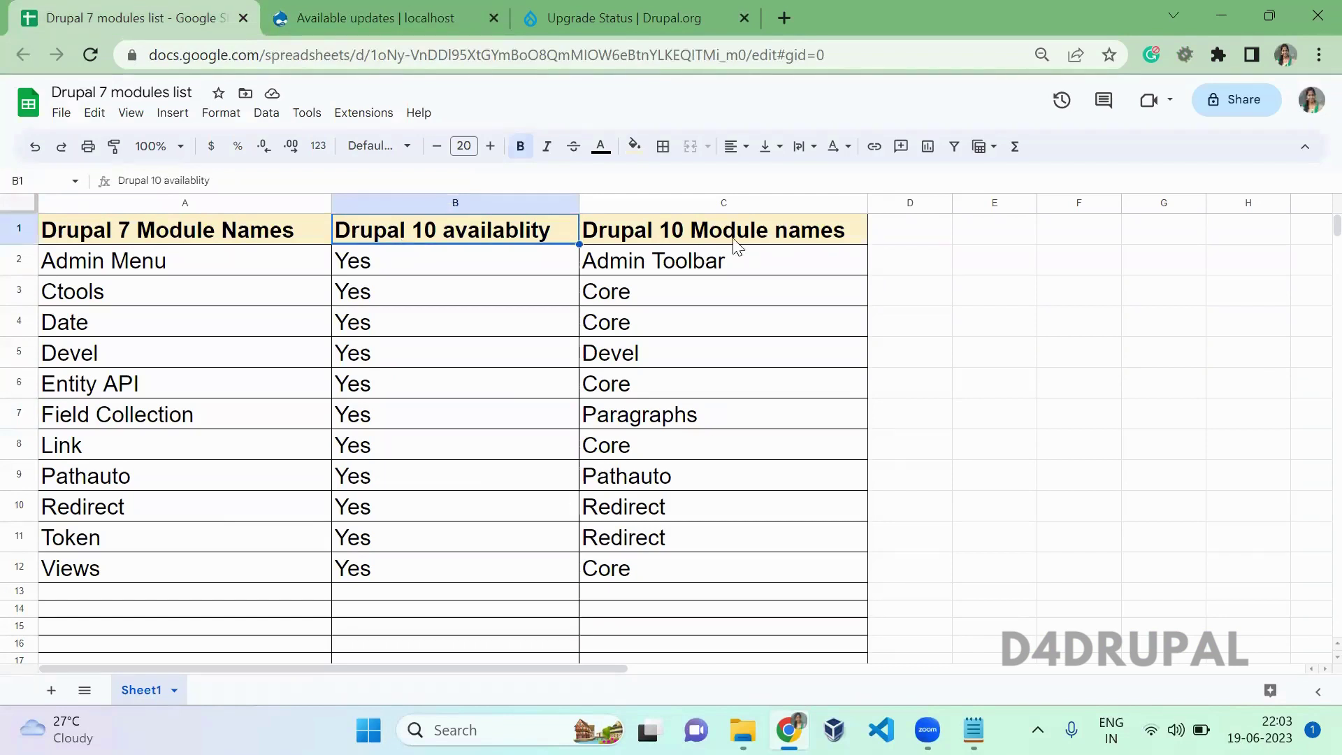
pyautogui.click(705, 244)
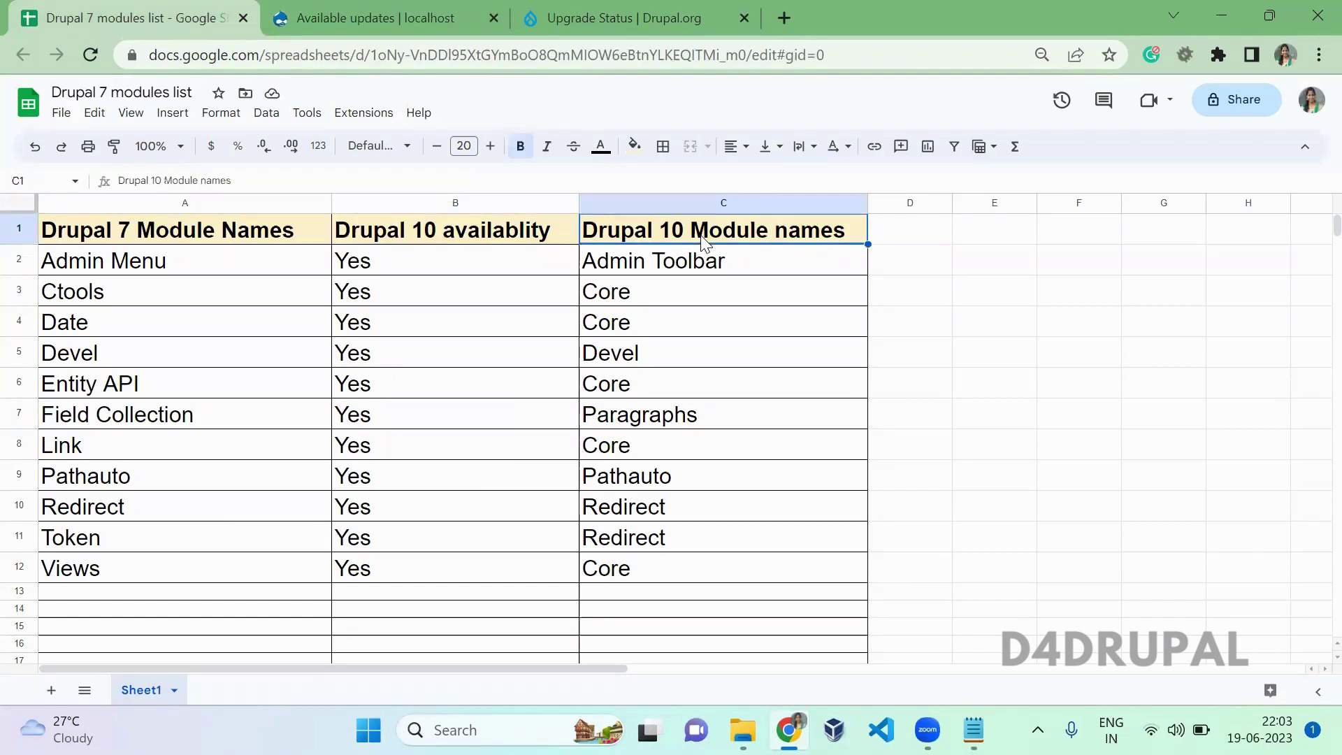
pyautogui.click(114, 267)
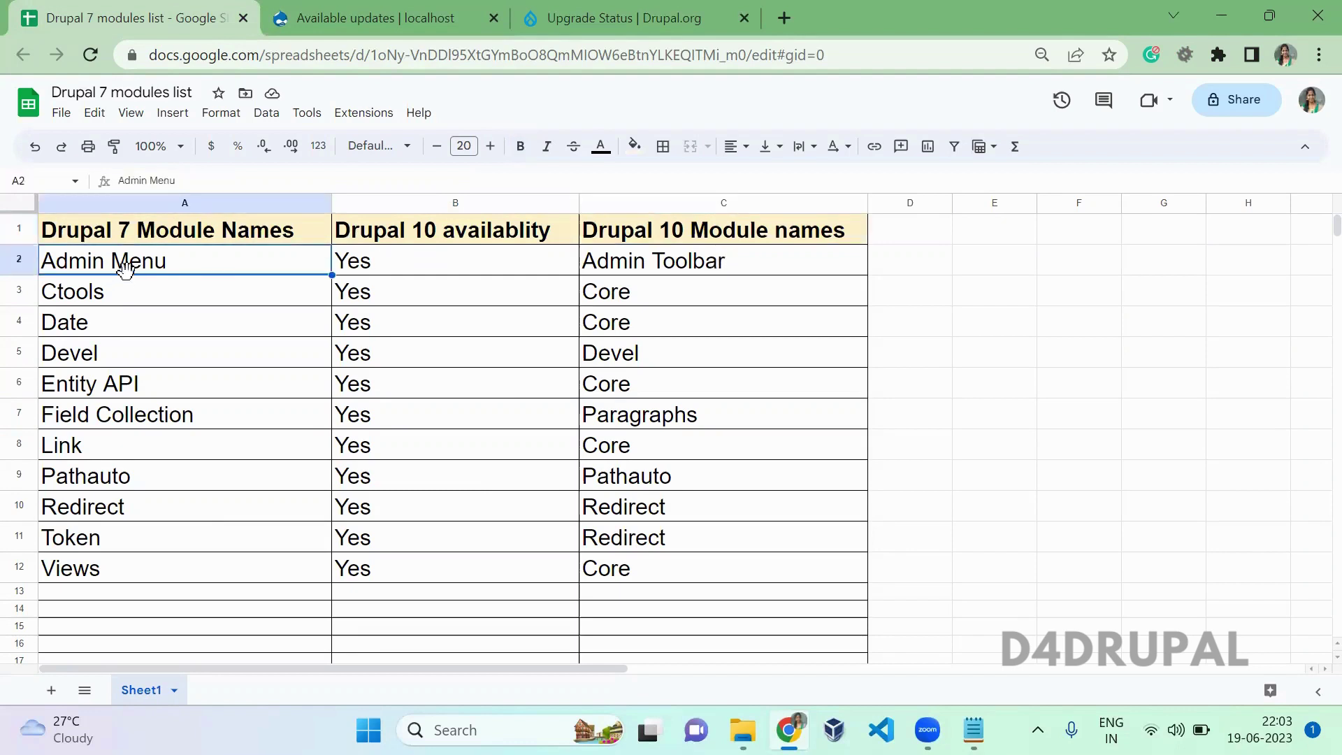
pyautogui.click(713, 274)
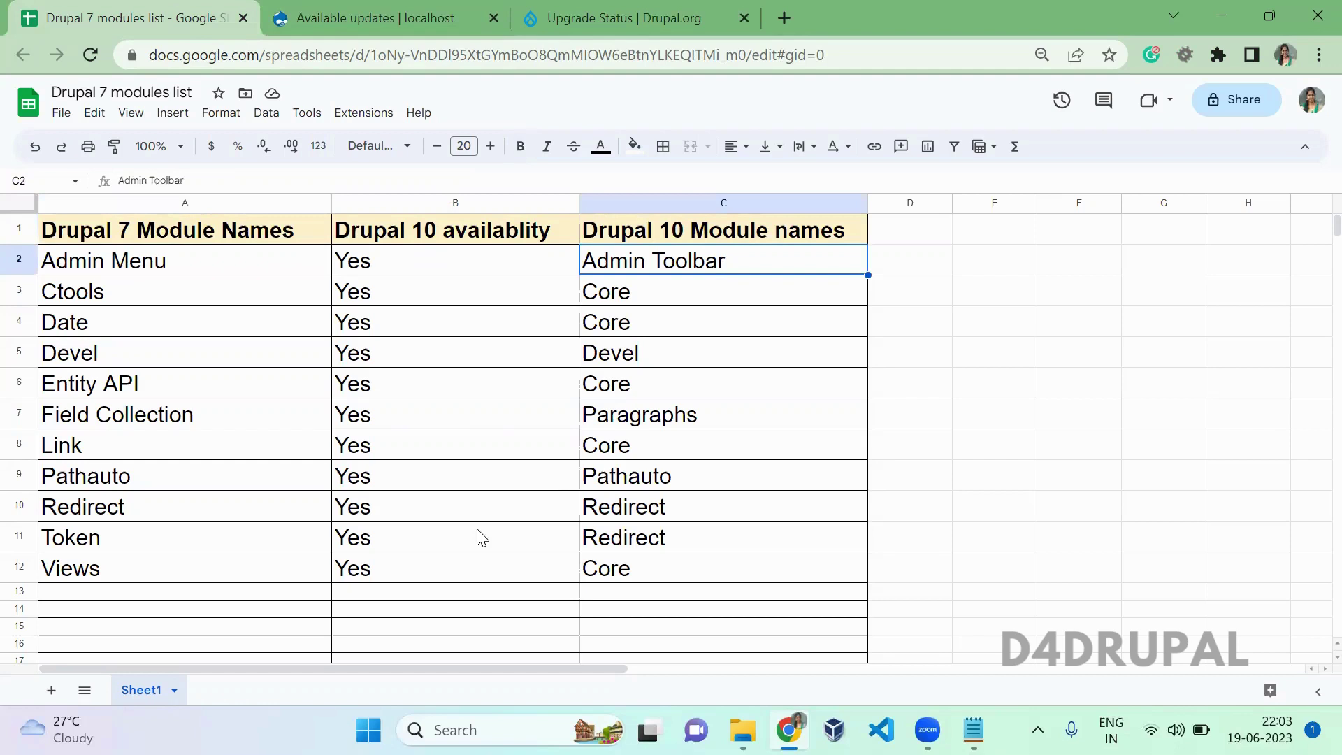
pyautogui.click(187, 423)
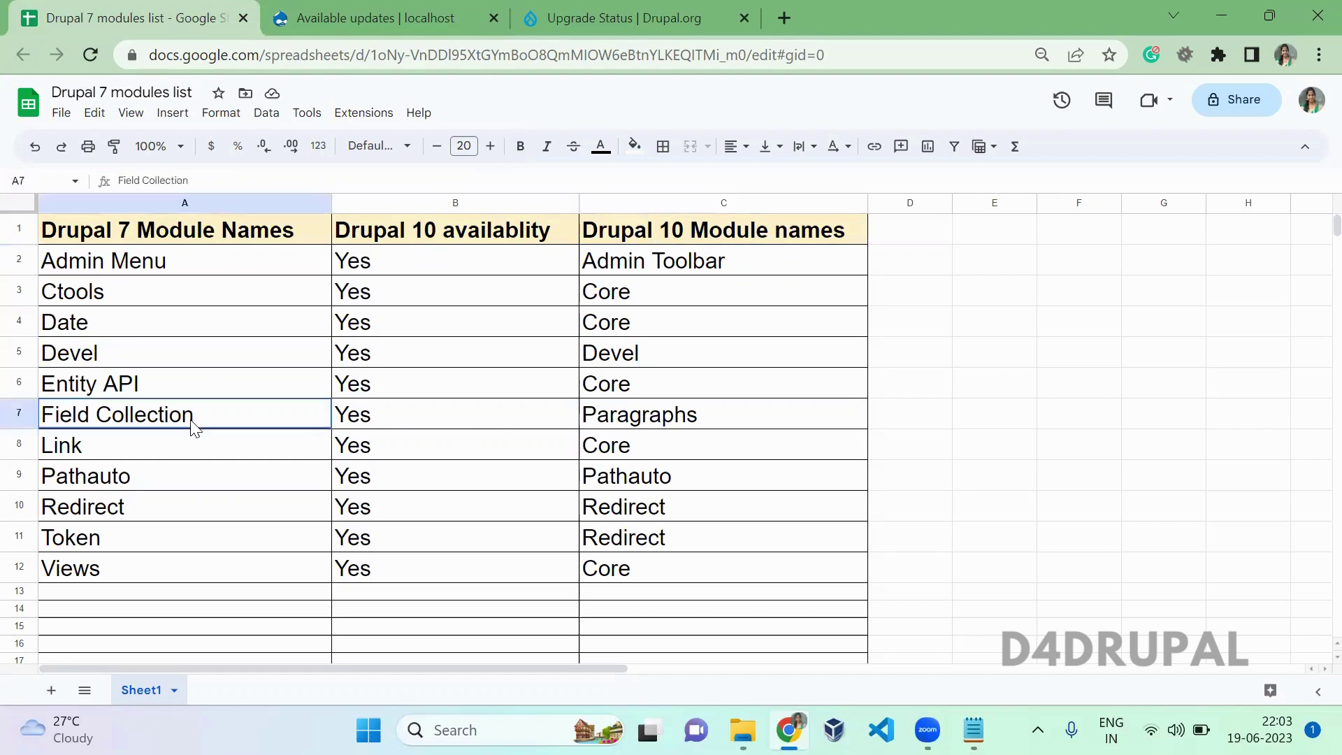
pyautogui.click(702, 417)
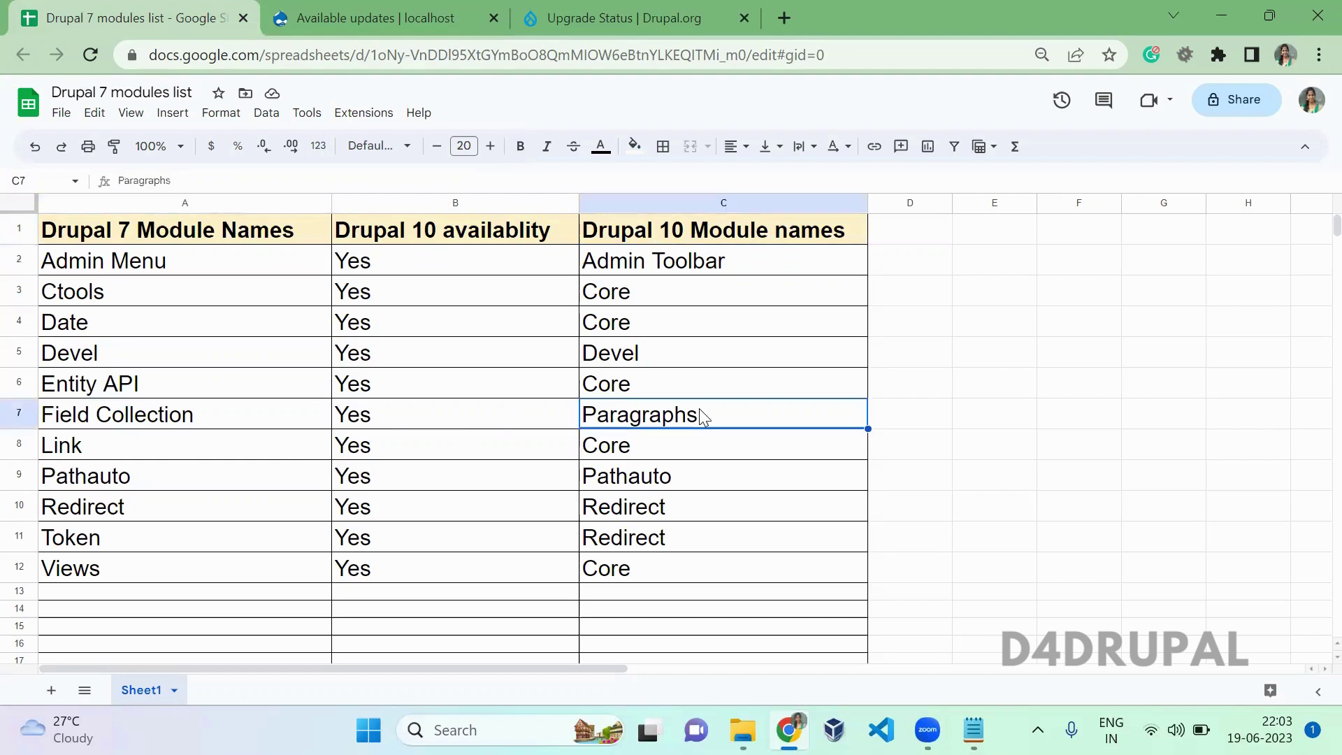
# Type 'Link' into cell D1, then erase it
pyautogui.click(908, 231)
pyautogui.write('Link')
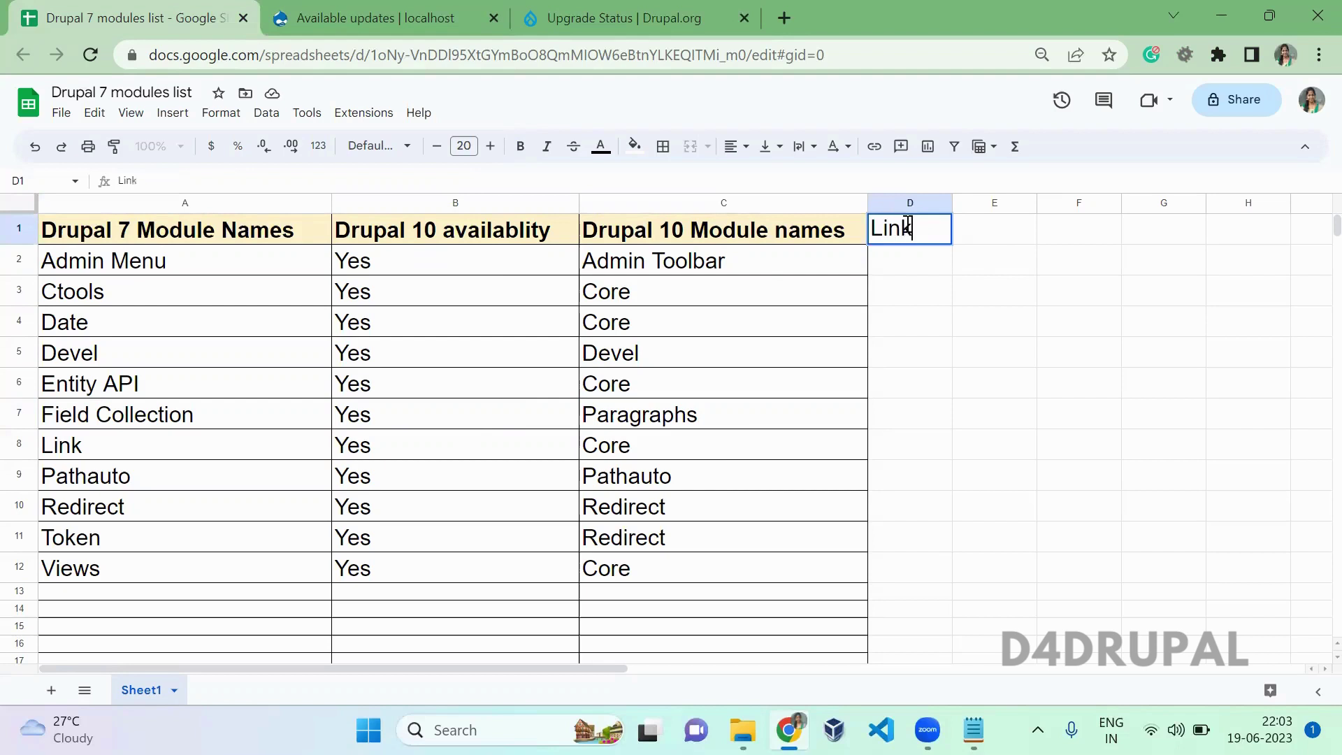
pyautogui.press('BackSpace')
pyautogui.press('BackSpace')
pyautogui.press('BackSpace')
pyautogui.press('BackSpace')
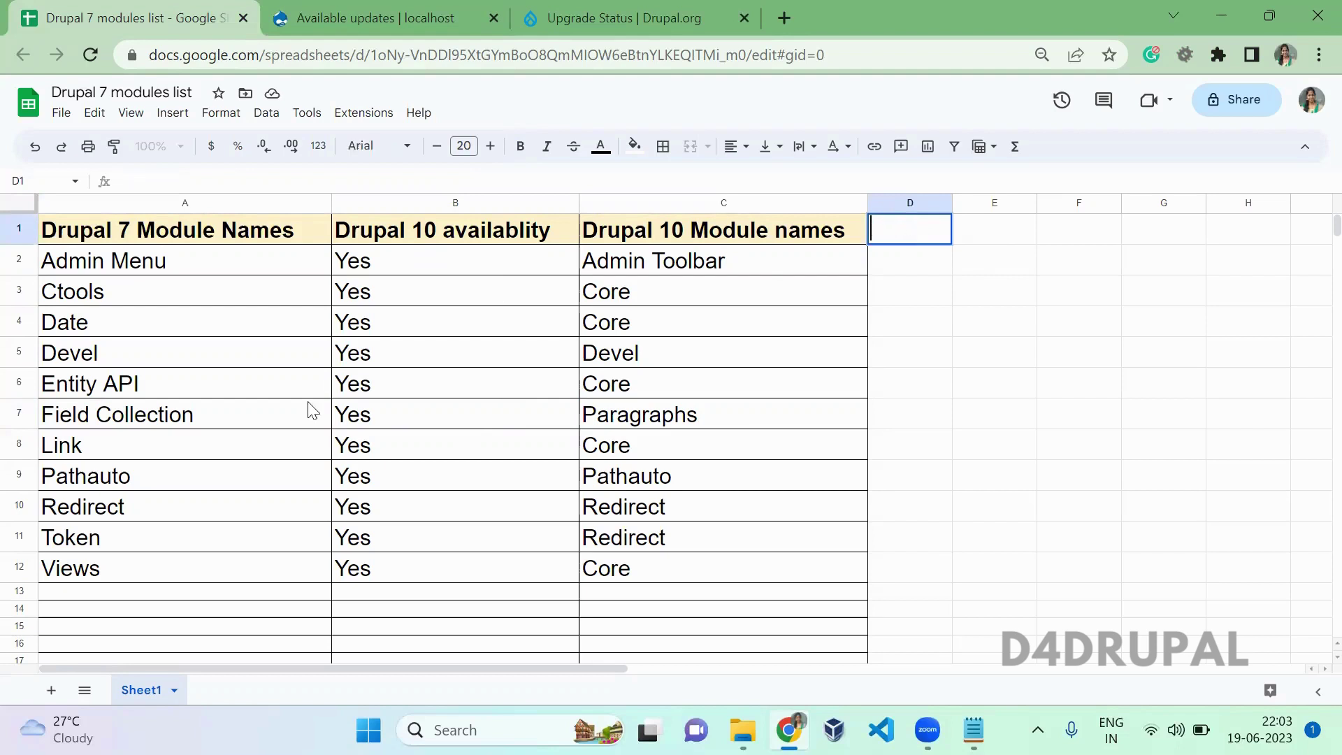
# Select cell A7, then bring the Notepad migration checklist to the front
pyautogui.click(312, 410)
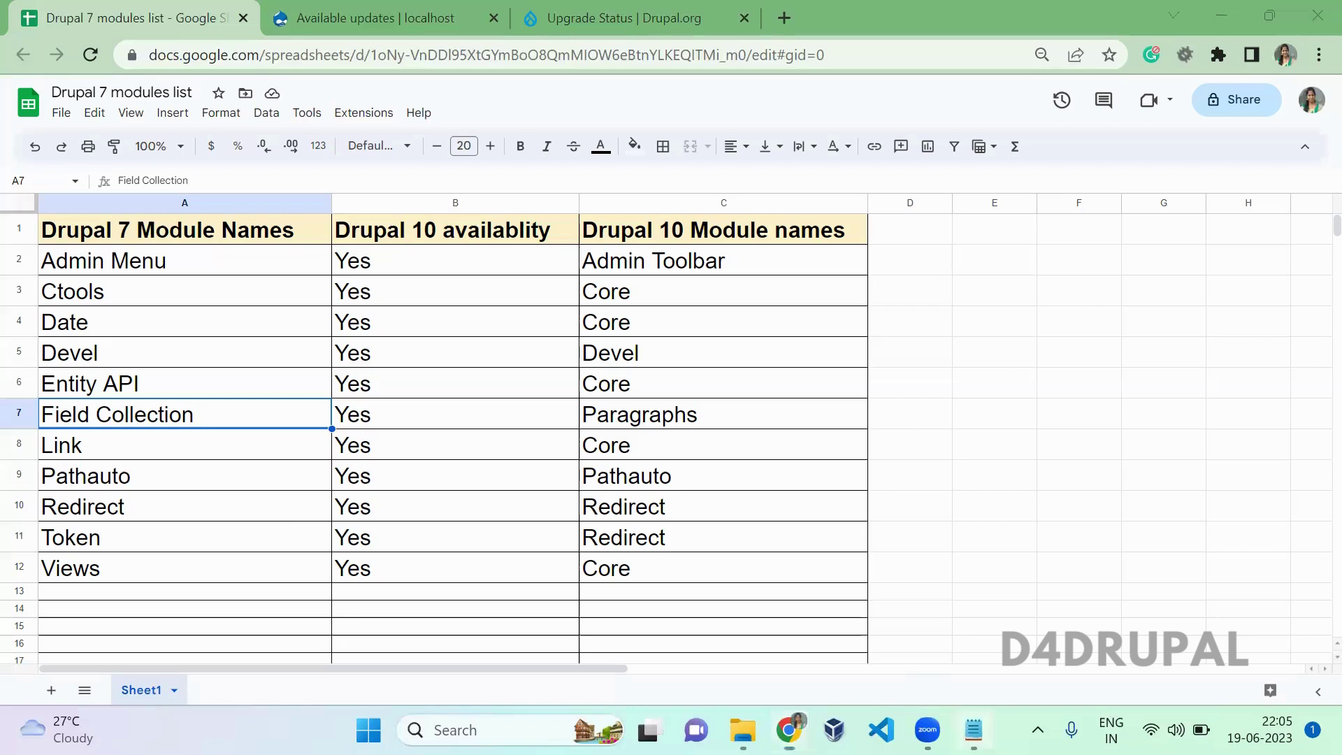
pyautogui.click(974, 730)
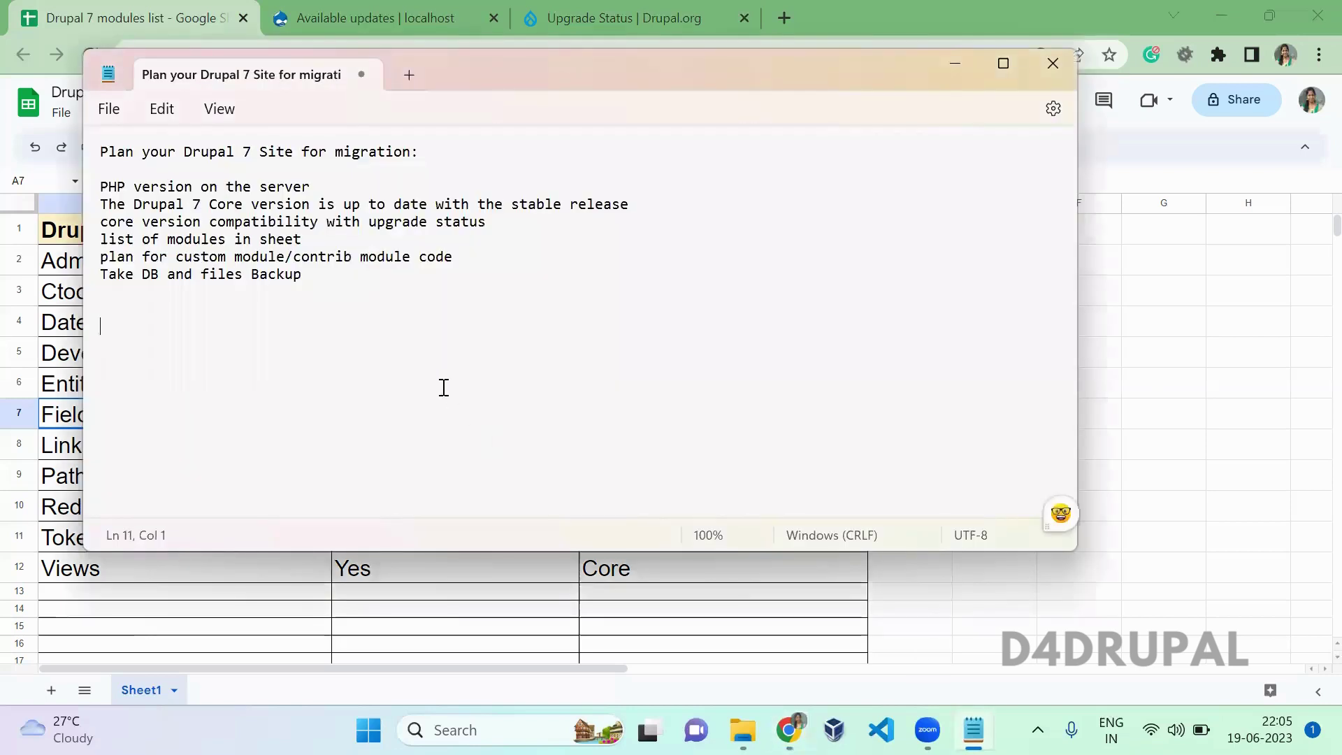
# Go back to Chrome's 'Available updates | localhost' tab
pyautogui.click(420, 42)
pyautogui.click(397, 8)
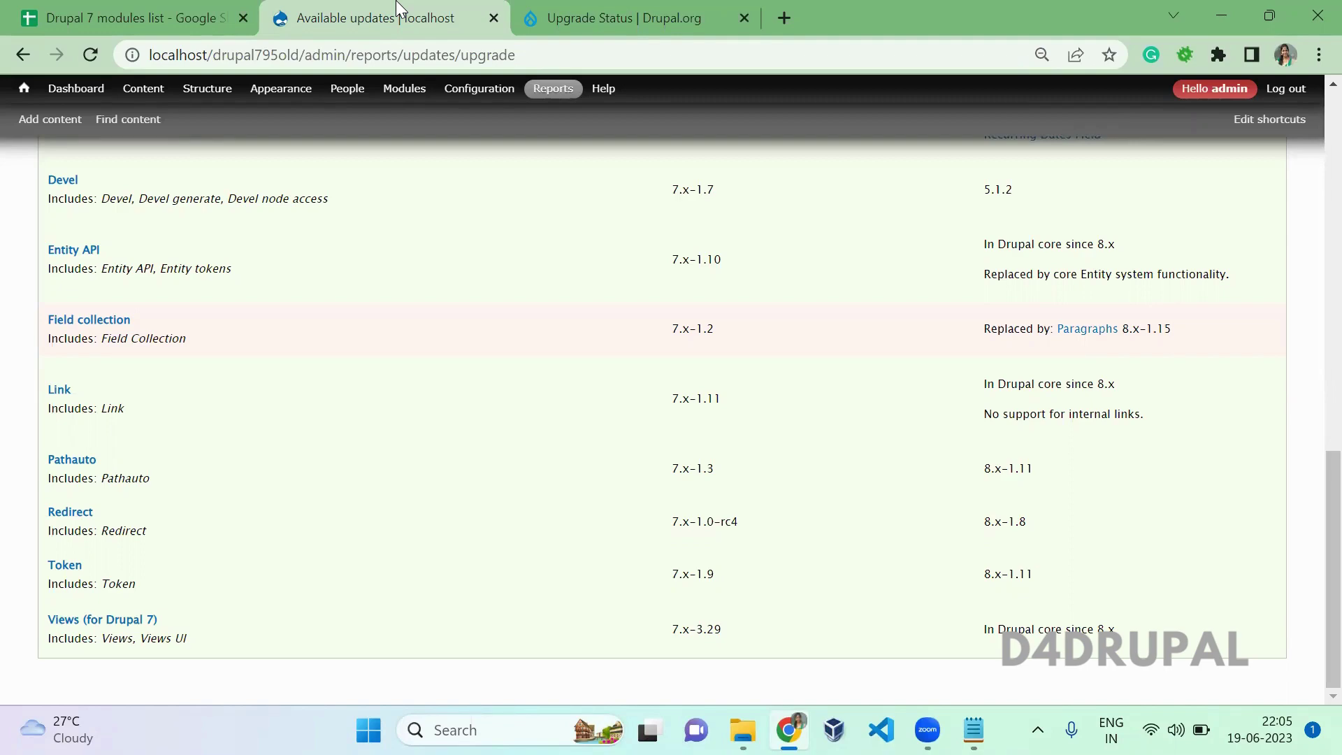
pyautogui.moveTo(1314, 458); pyautogui.dragTo(1313, 223)
pyautogui.scroll(2, 510, 357)
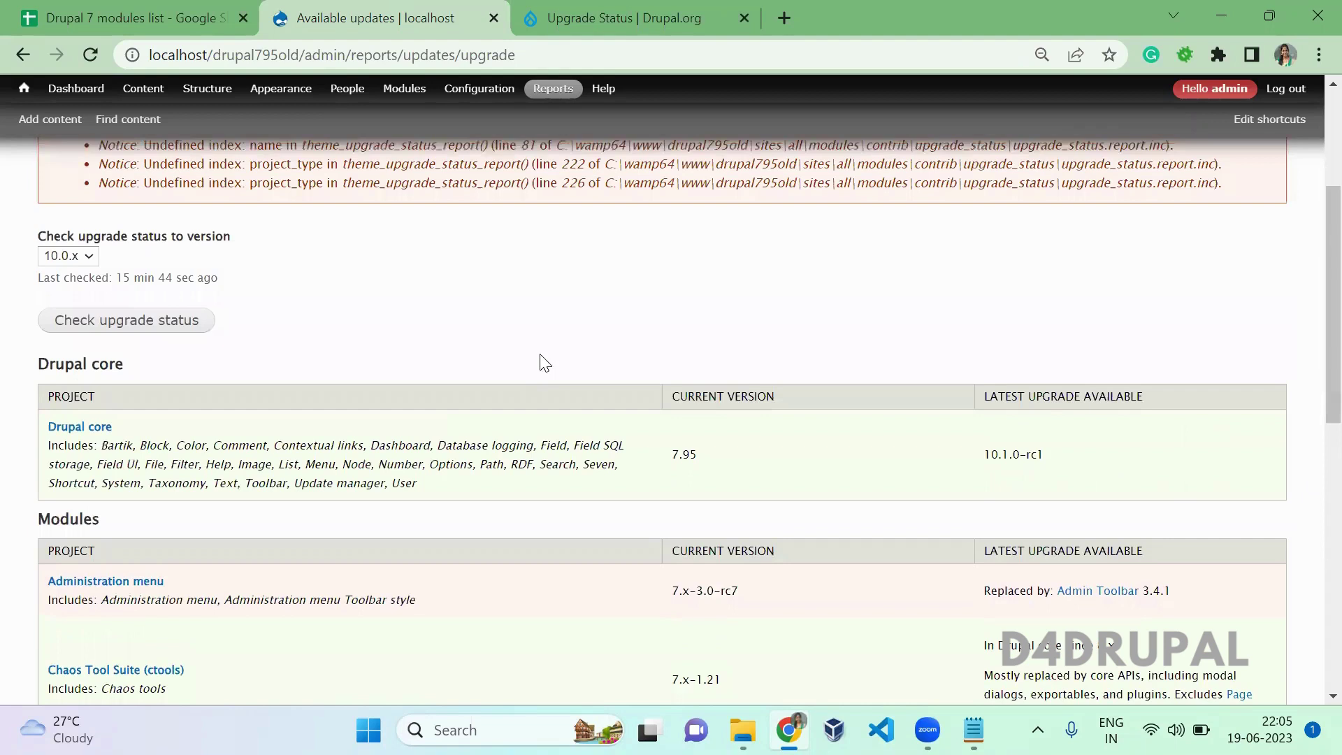